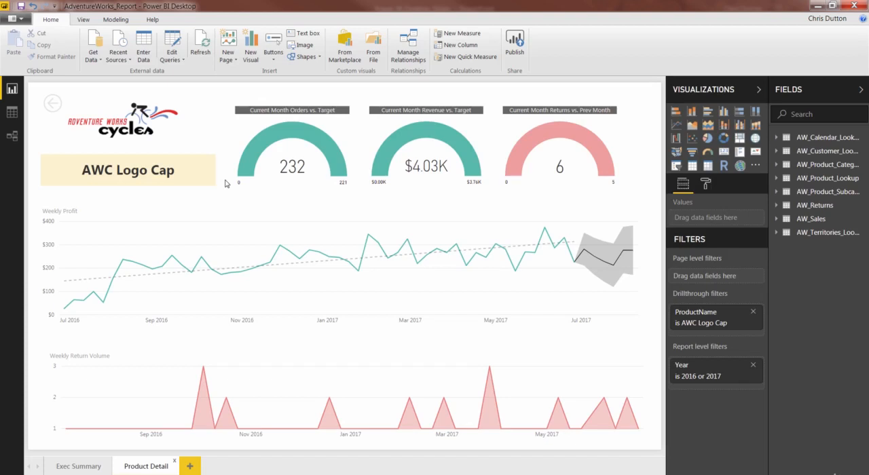
- Start a new what-if parameter and name it "Price Adjustment (%)"
click(114, 19)
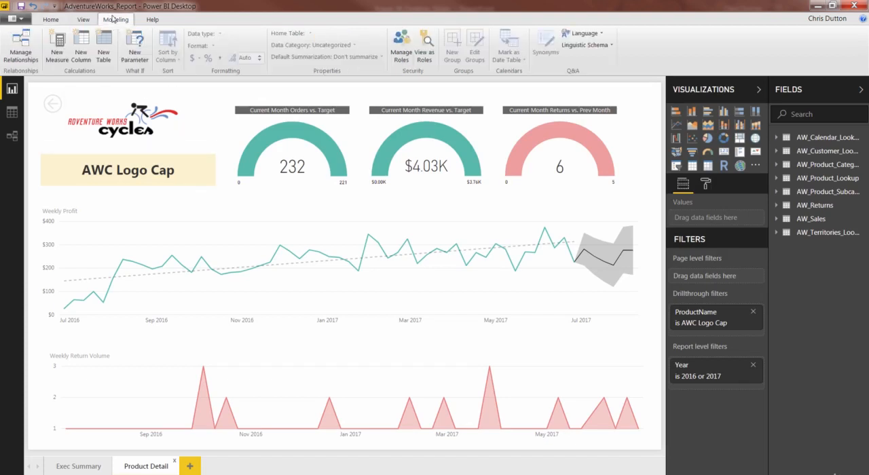
click(132, 50)
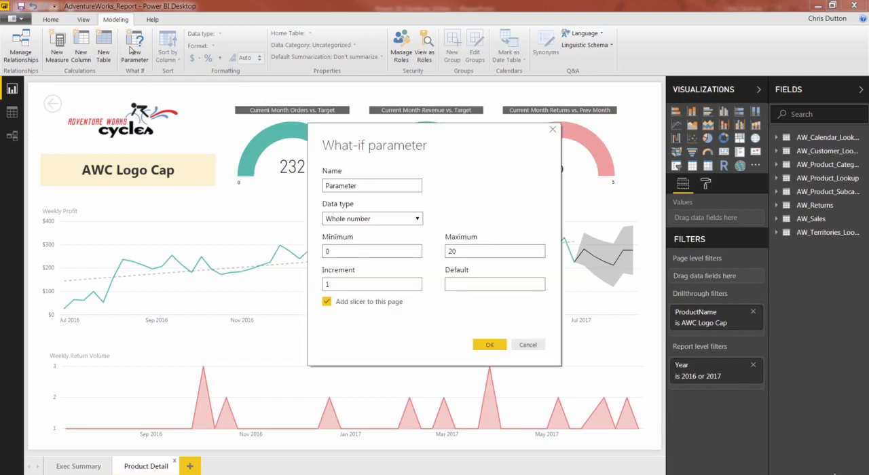
click(368, 186)
drag(380, 187, 298, 185)
text(Price Adjustment (%))
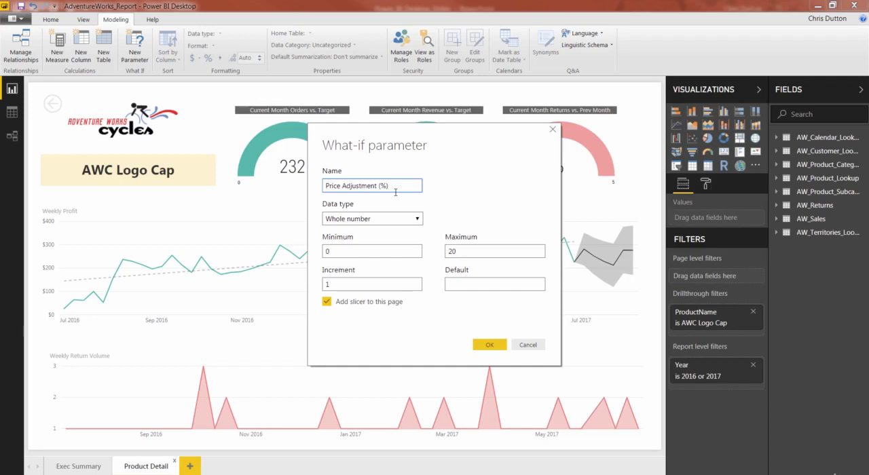
- Set the parameter's data type to Decimal number, with a minimum of -1 and a maximum of 1
click(395, 219)
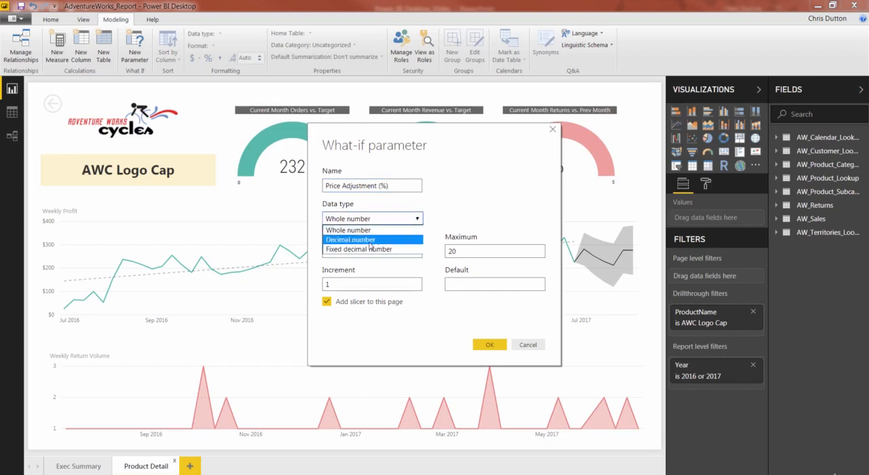
click(370, 240)
click(353, 250)
text(-1)
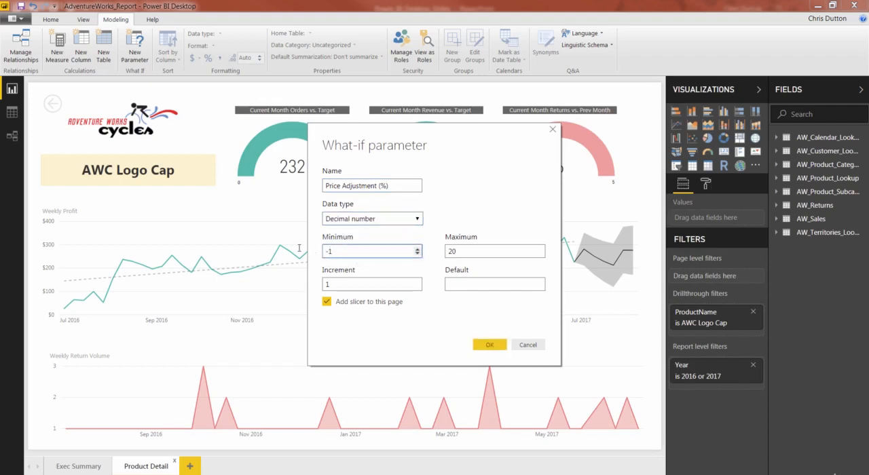
click(465, 252)
text(1)
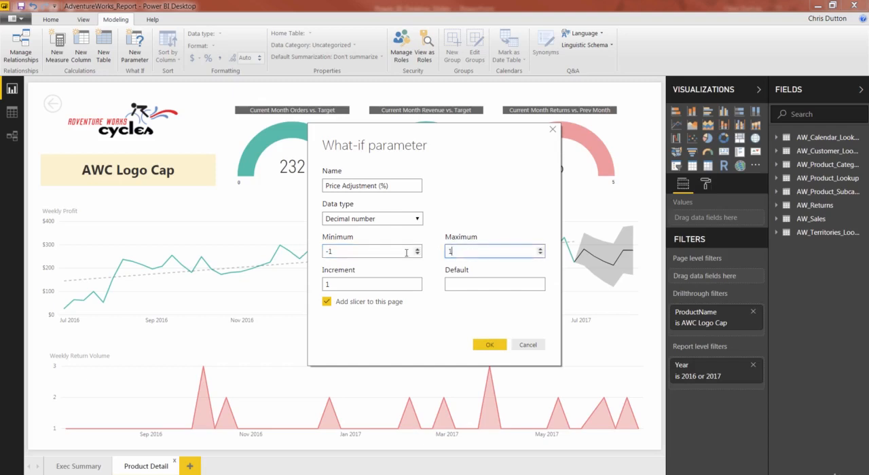
- Set the increment to 0.1, leave the default empty, and create the parameter with its slicer on this page
click(348, 281)
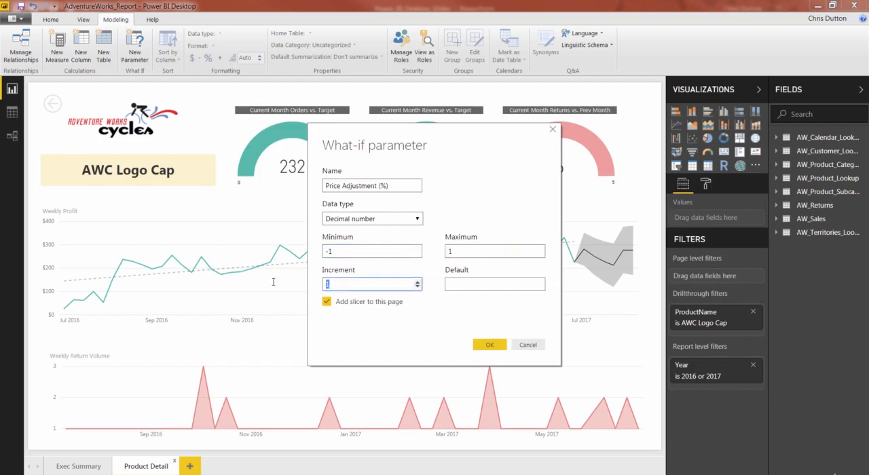
text(0.1)
click(449, 284)
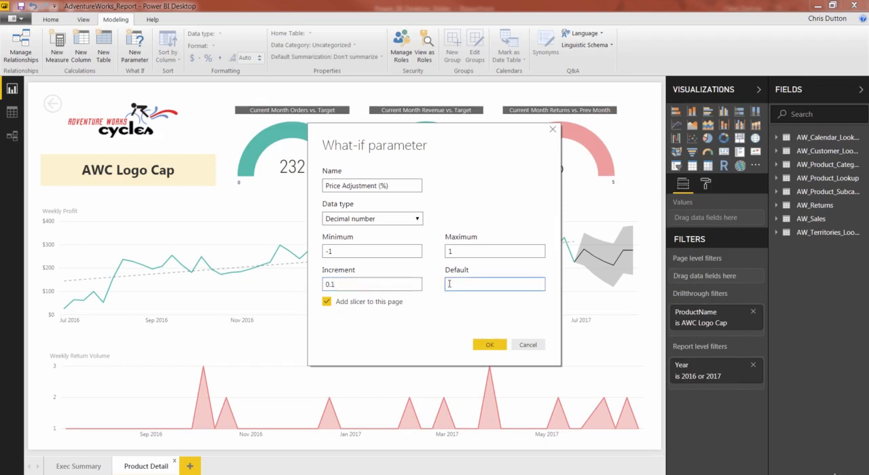
click(434, 310)
click(489, 344)
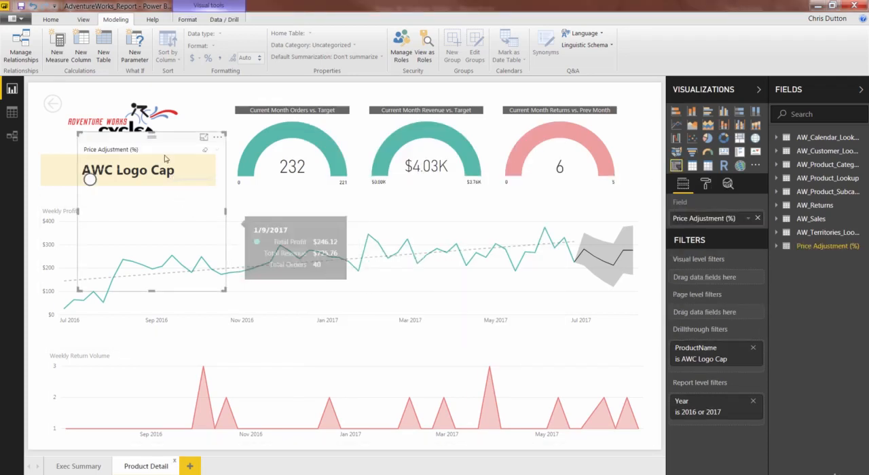
- Move the slicer down off the product title and narrow the Weekly Profit chart from its left edge to the page's right part
drag(164, 151, 140, 260)
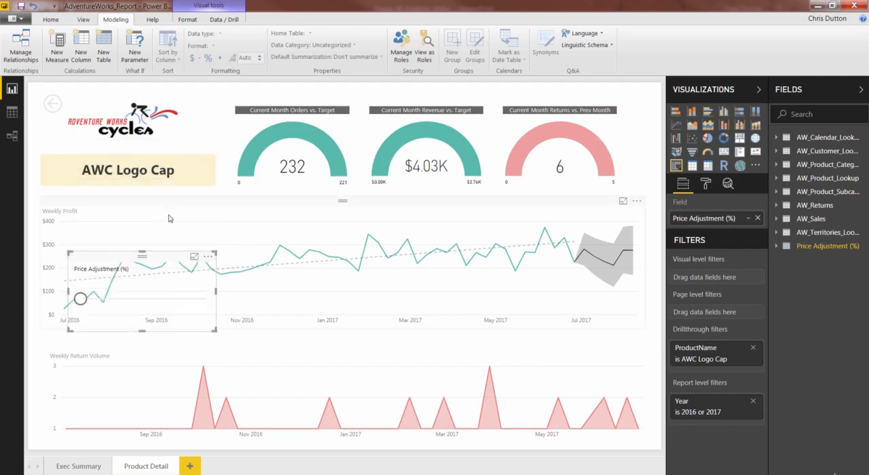
click(114, 226)
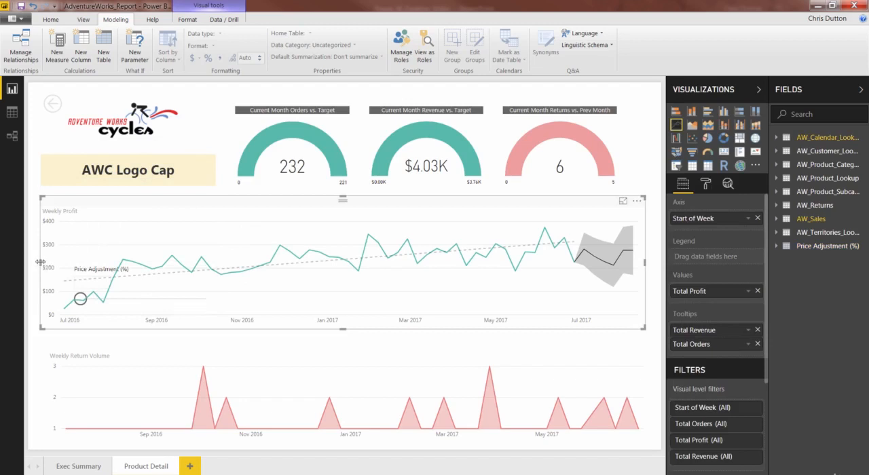
drag(42, 263, 362, 272)
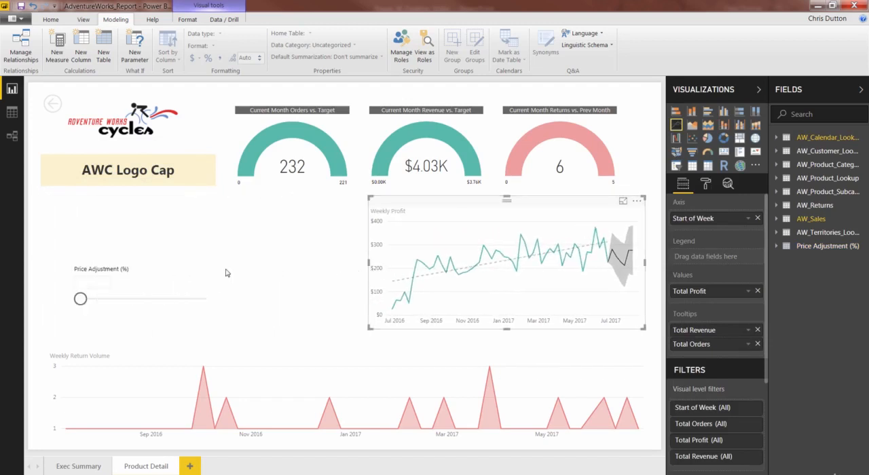
- Place the Price Adjustment (%) slicer just below the product title and set its slider to 0.00
click(121, 239)
drag(121, 239, 112, 218)
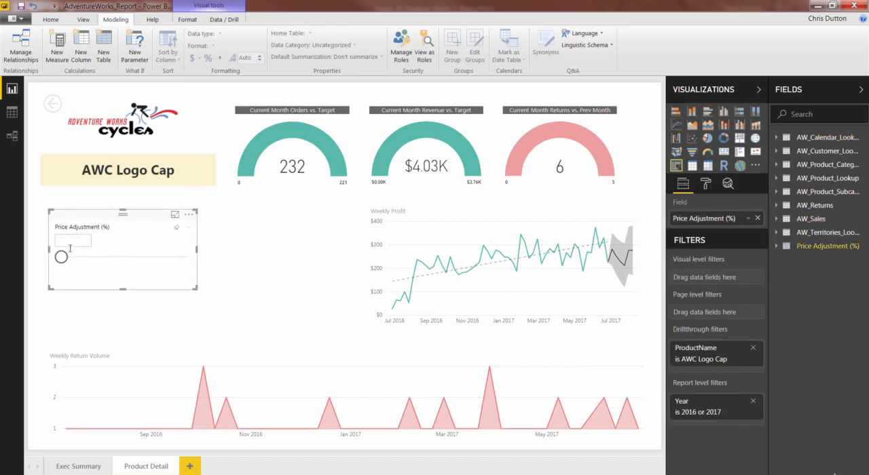
drag(63, 258, 128, 262)
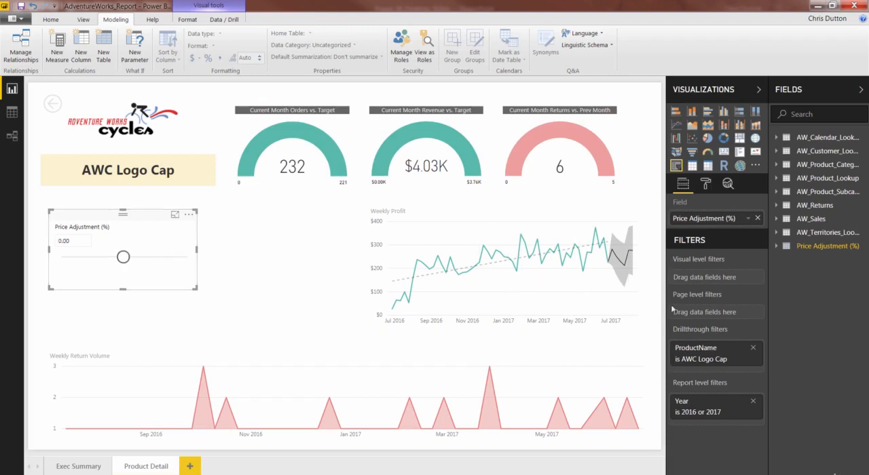
- Examine the formulas of the Price Adjustment (%) column and its value measure, trying the slicer at 0.50 and returning it to 0.00
click(777, 246)
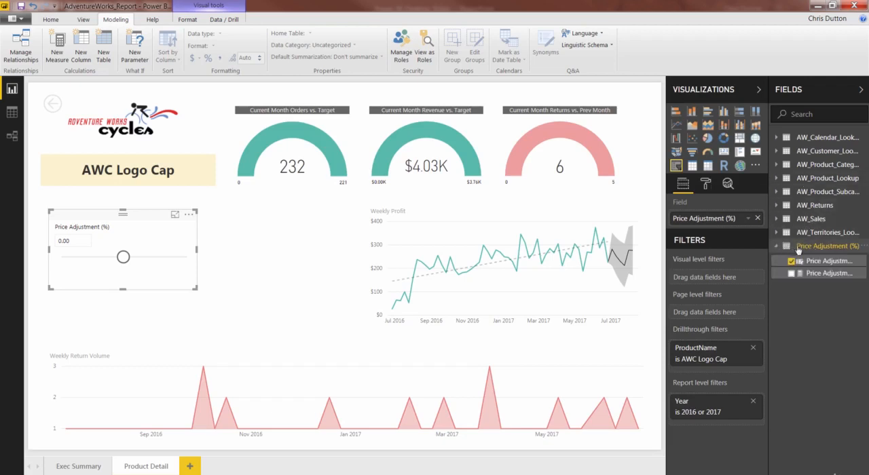
click(826, 261)
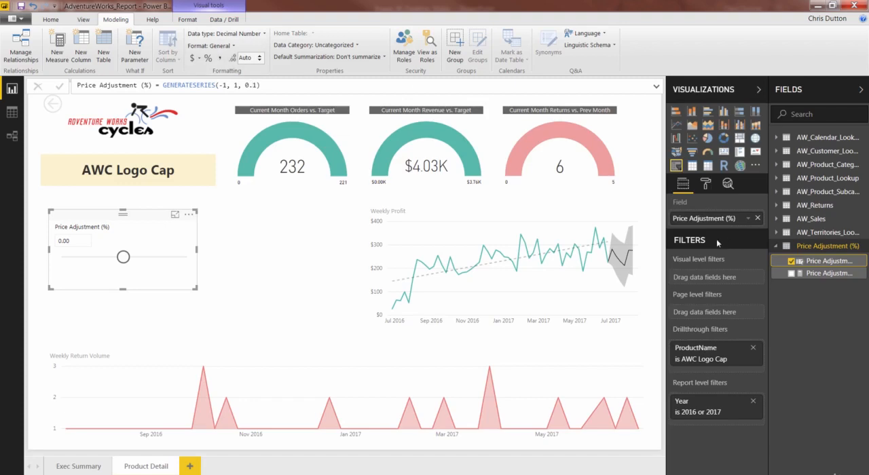
click(819, 275)
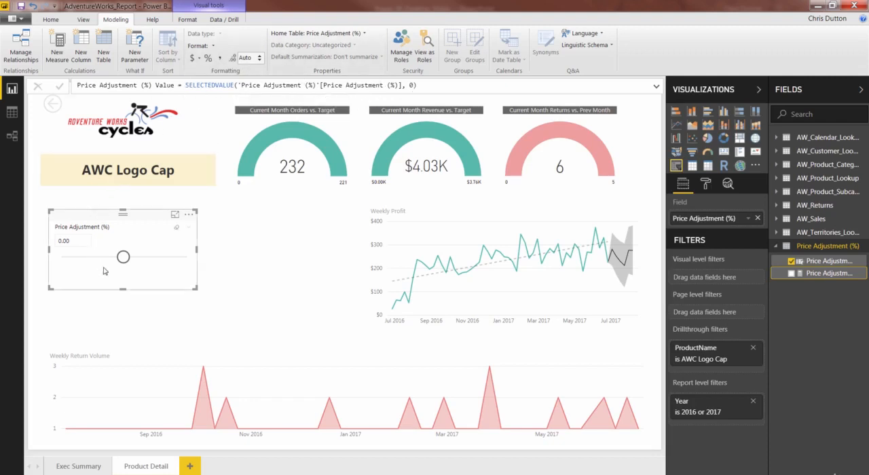
drag(122, 261, 154, 260)
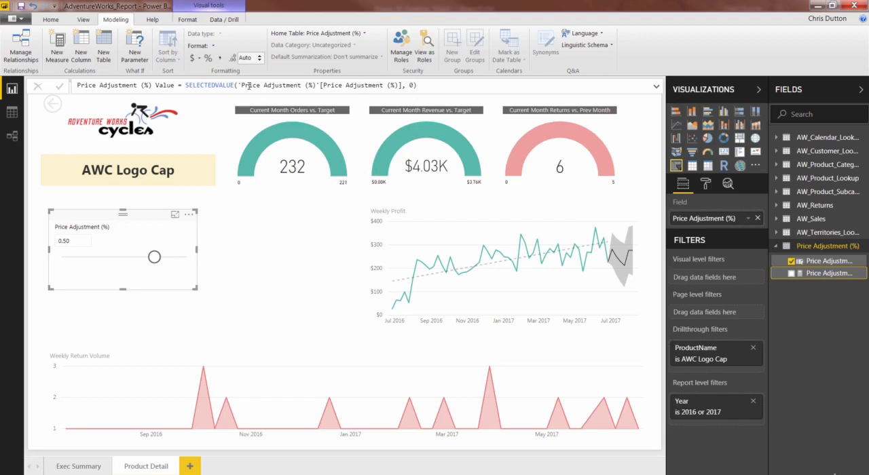
drag(155, 256, 124, 260)
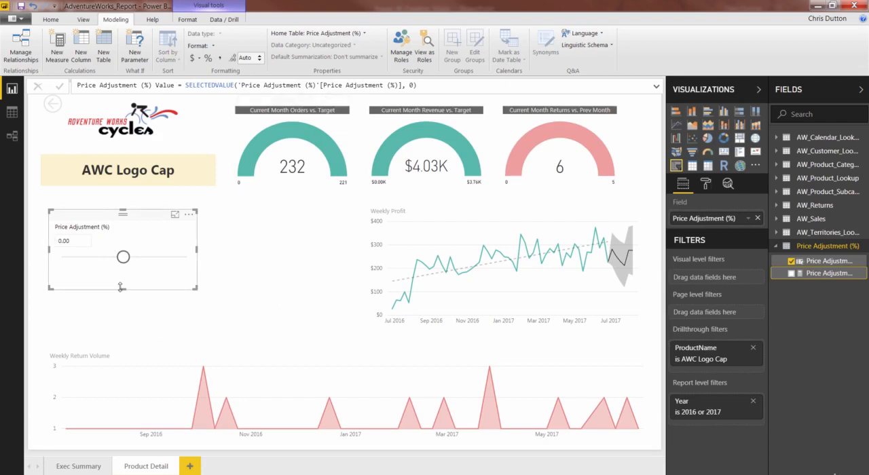
- Add a new measure named "Adjusted Price" to the AW_Product_Lookup table
click(776, 177)
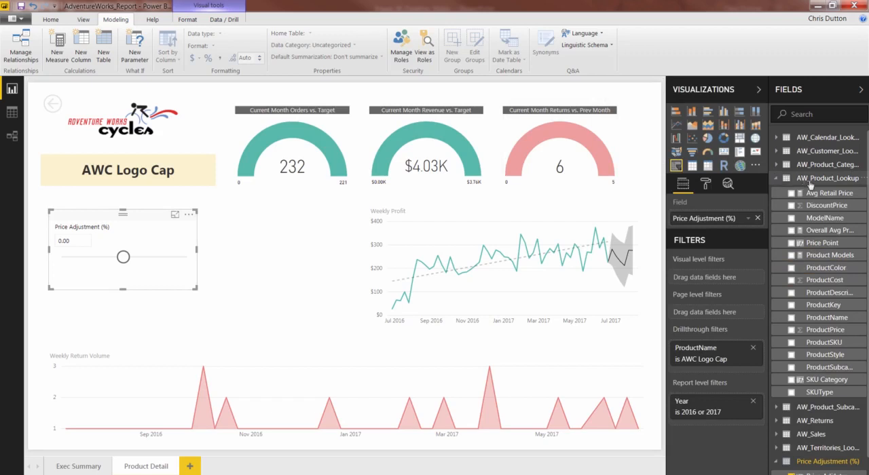
click(826, 194)
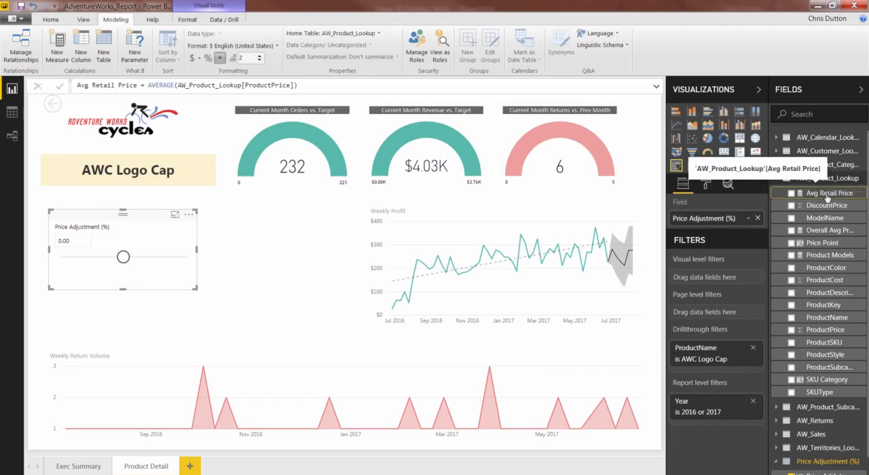
right_click(826, 197)
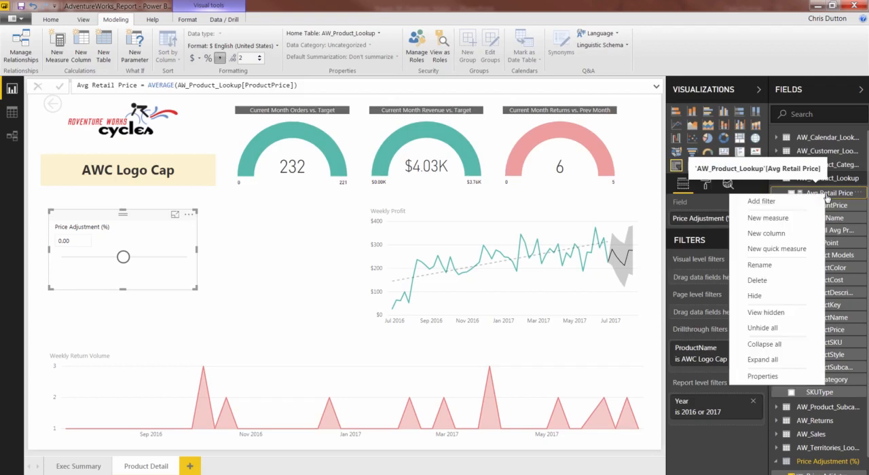
click(793, 218)
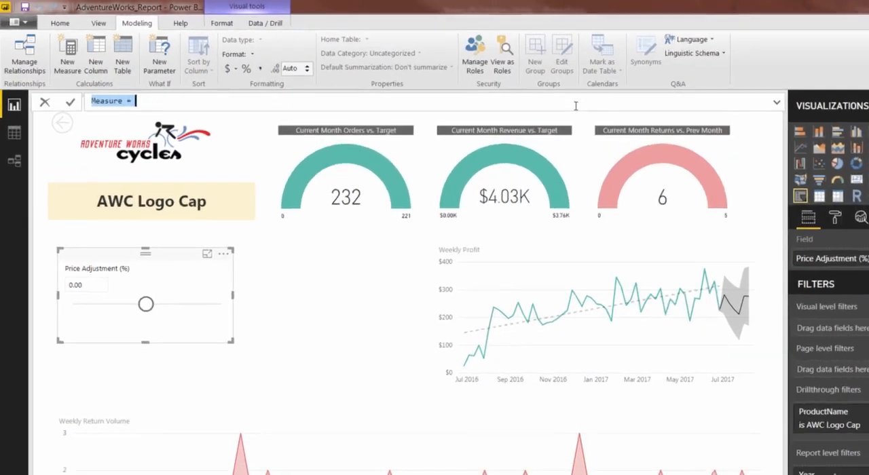
text(Adjusted )
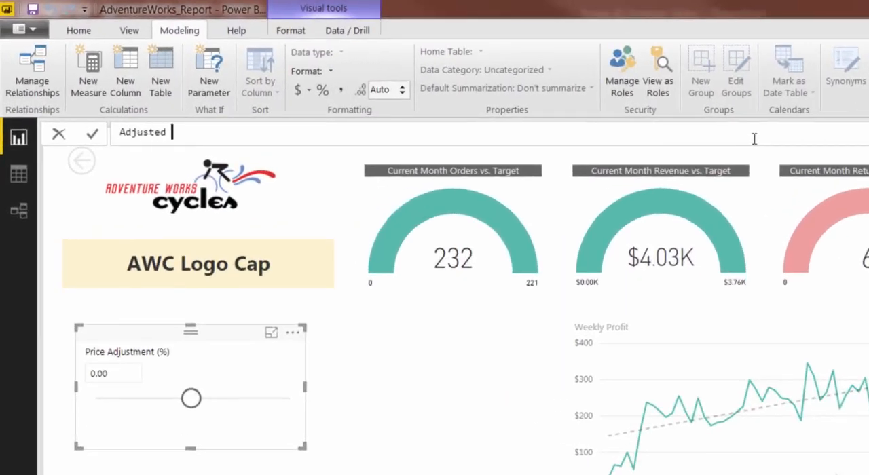
text(Price = av)
- Begin the Adjusted Price formula with [Avg Retail Price] multiplied by an opening parenthesis
key(Down)
key(Down)
key(Down)
key(Tab)
text(* ()
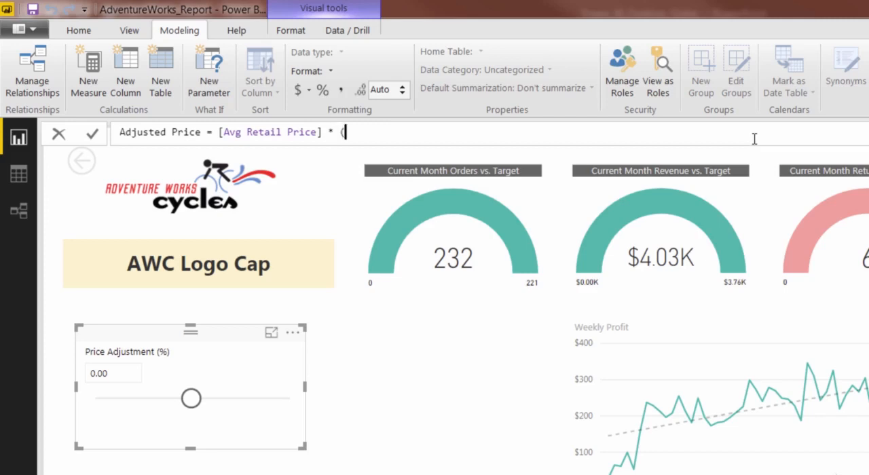
text(1 +)
- Complete the formula's factor as (1 + 'Price Adjustment (%)'[Price Adjustment (%) Value]) and commit the measure
text(price)
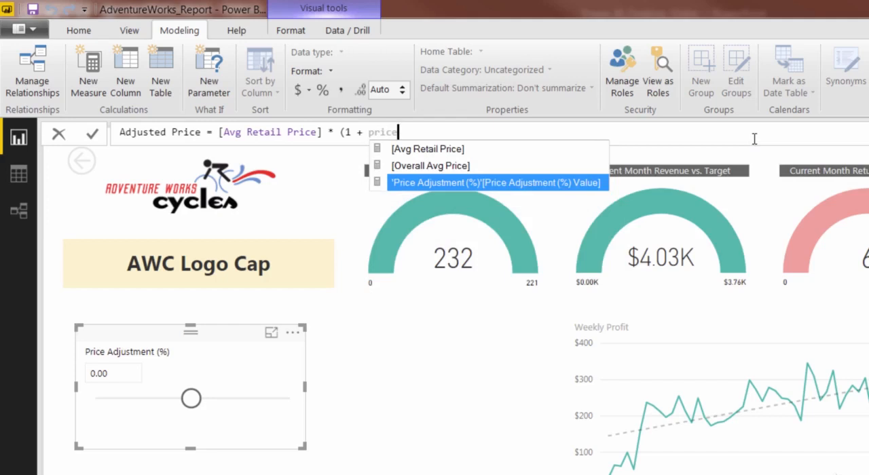
key(Tab)
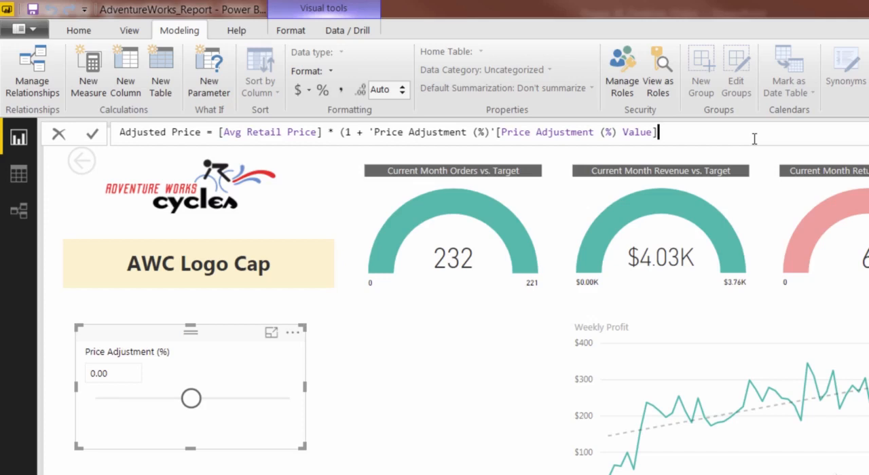
text())
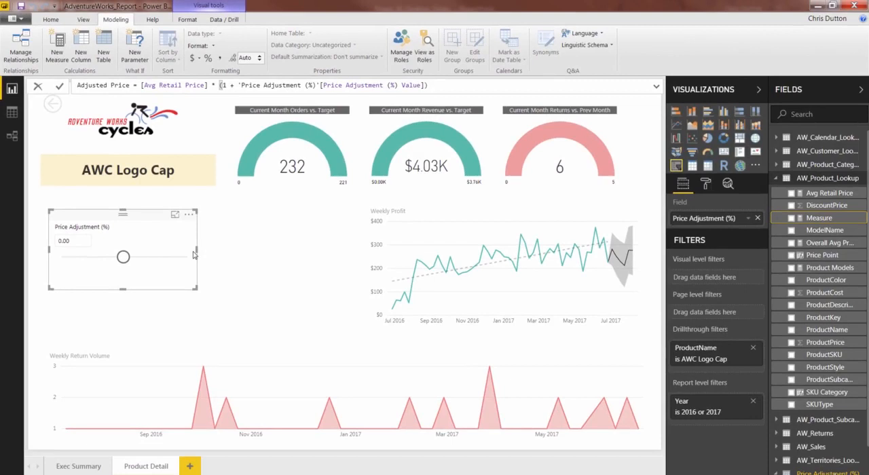
key(Return)
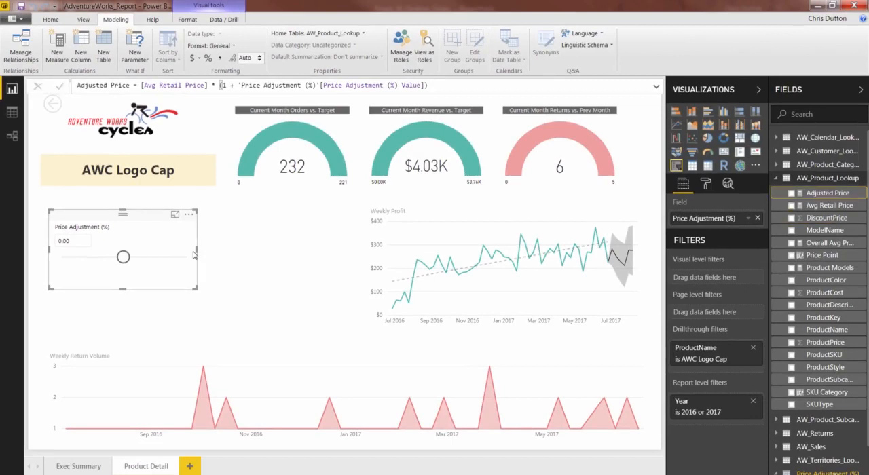
- Add a multi-row card between the slicer and the Weekly Profit chart, showing Avg Retail Price and Adjusted Price
click(709, 167)
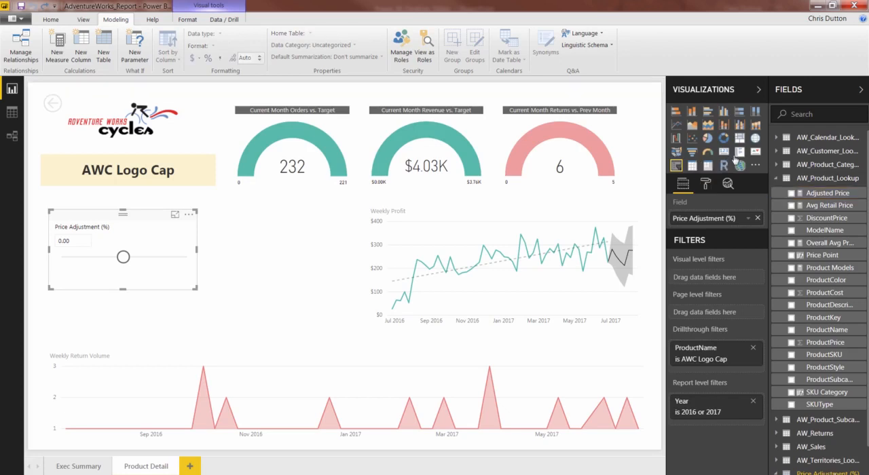
click(231, 251)
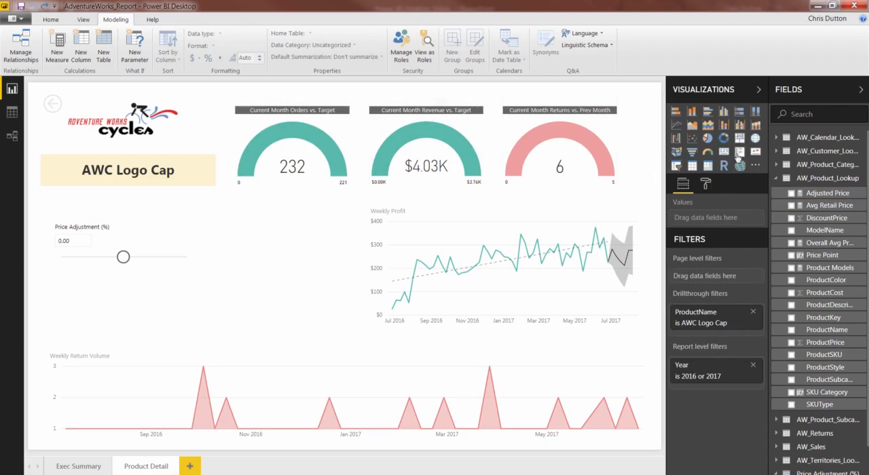
click(739, 152)
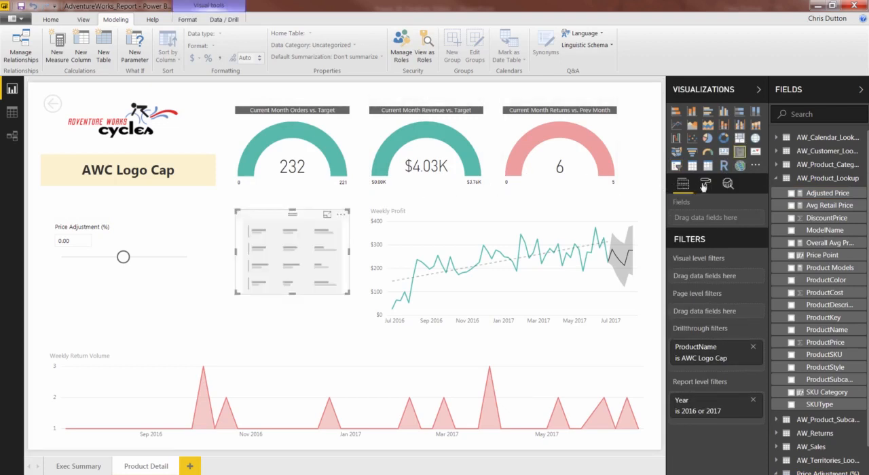
drag(830, 206, 723, 222)
drag(825, 193, 705, 232)
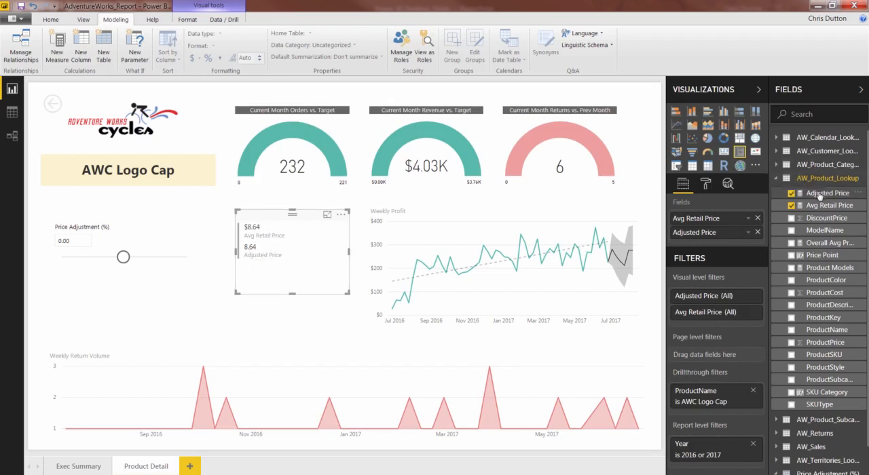
- Format the Adjusted Price measure as $ English (United States) currency and shorten the multi-row card to fit its two values
drag(818, 193, 779, 189)
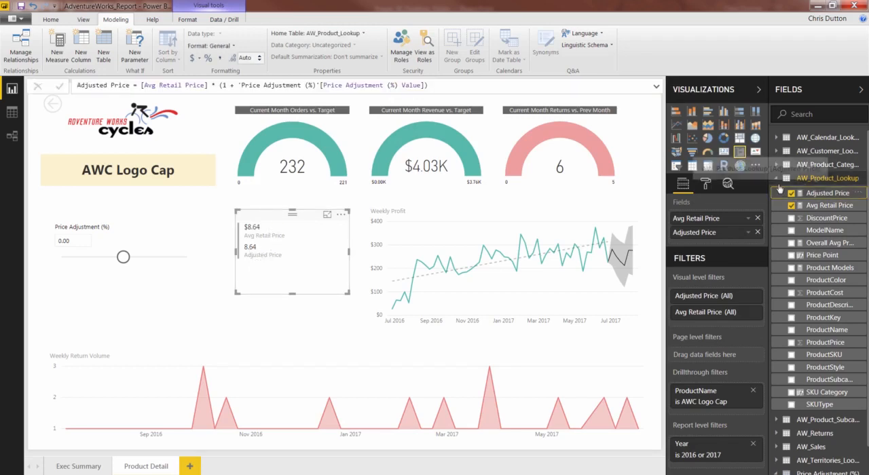
click(219, 47)
mouse_move(218, 70)
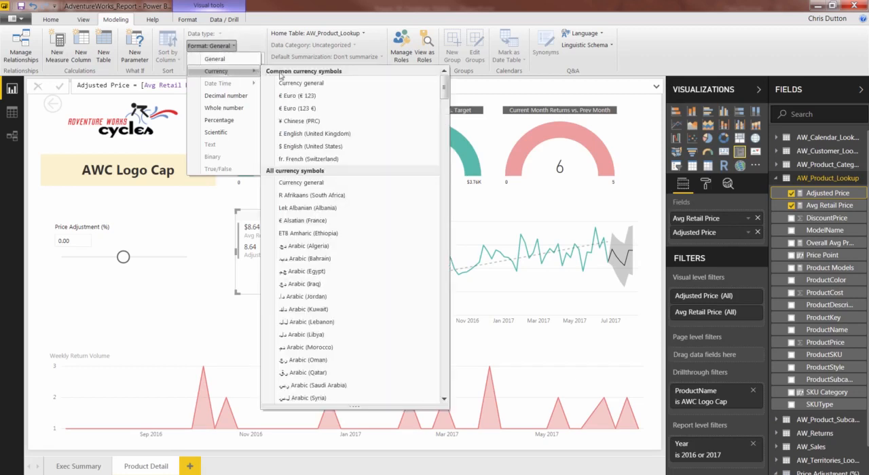
click(310, 145)
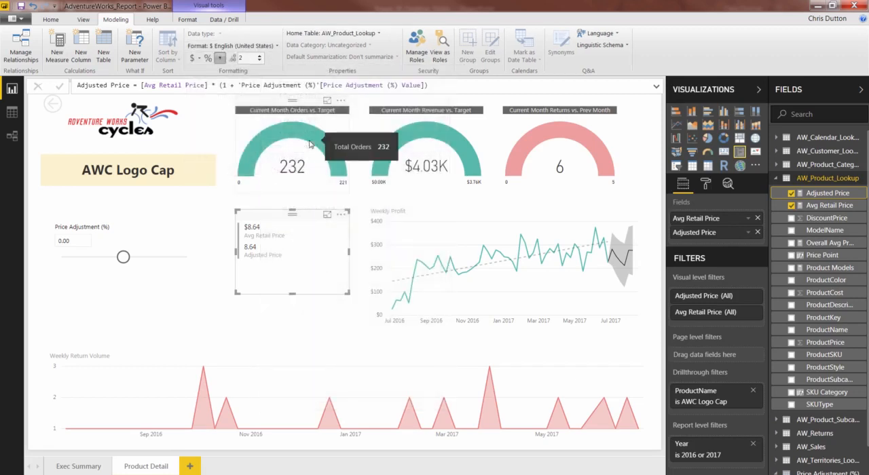
drag(291, 293, 293, 273)
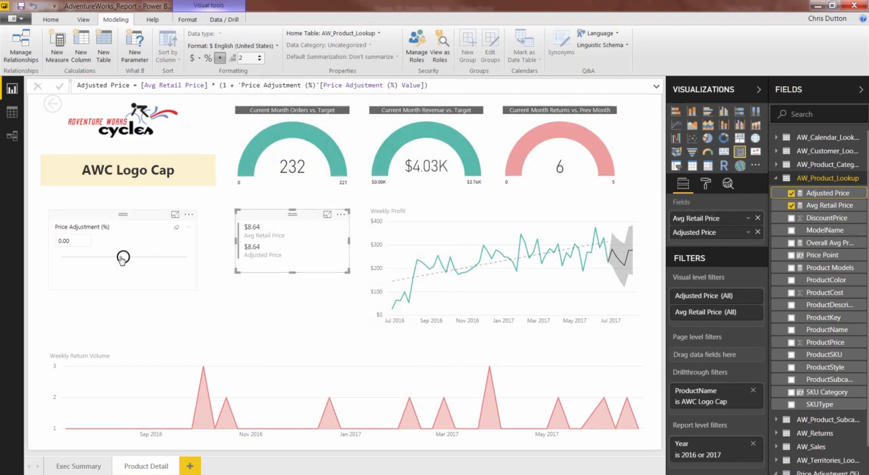
- Test the Price Adjustment (%) slicer at 1.00 and -1.00, checking the card's Adjusted Price, and return it to 0.00
drag(122, 259, 198, 259)
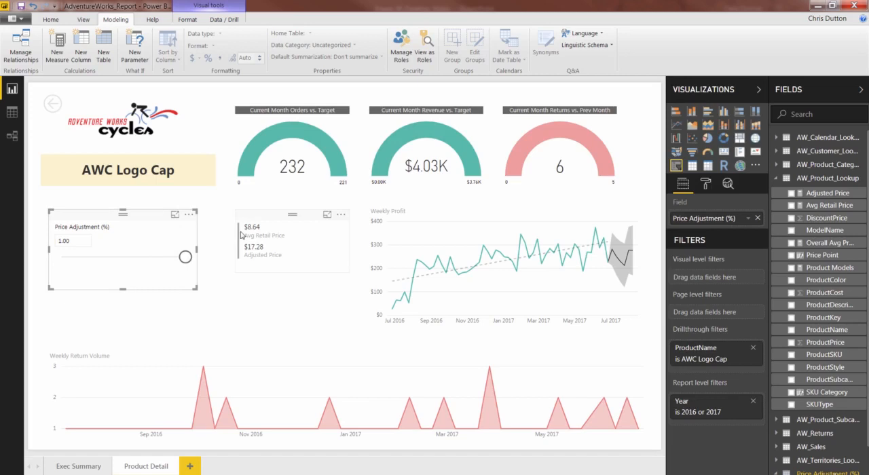
drag(185, 257, 60, 257)
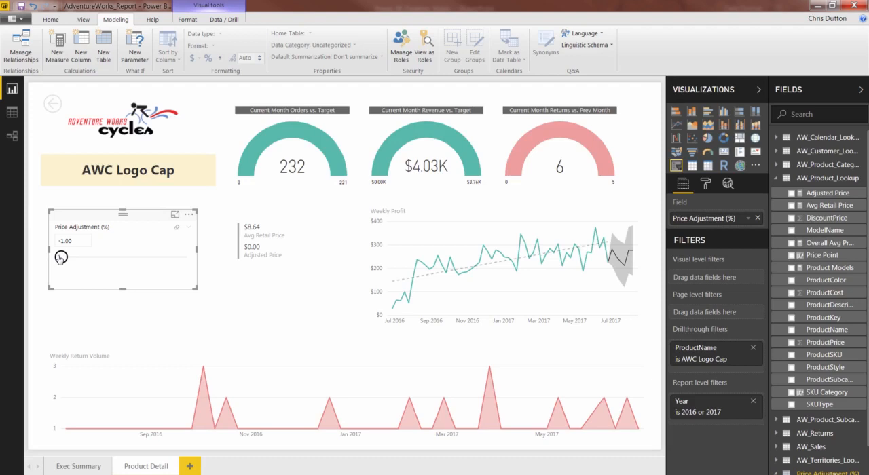
drag(60, 258, 123, 258)
- Resize the Price Adjustment (%) slicer into a compact box below the product name, keeping its title and slider visible
drag(120, 290, 121, 266)
click(129, 282)
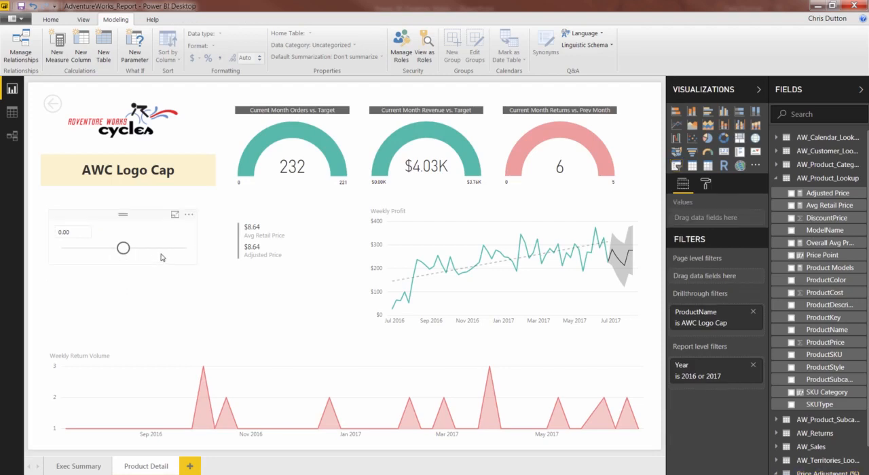
click(195, 247)
drag(194, 244, 148, 241)
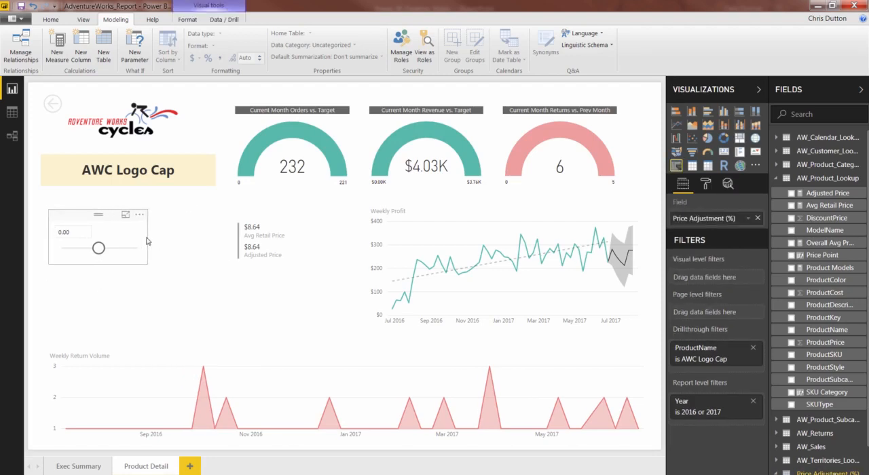
drag(97, 210, 98, 201)
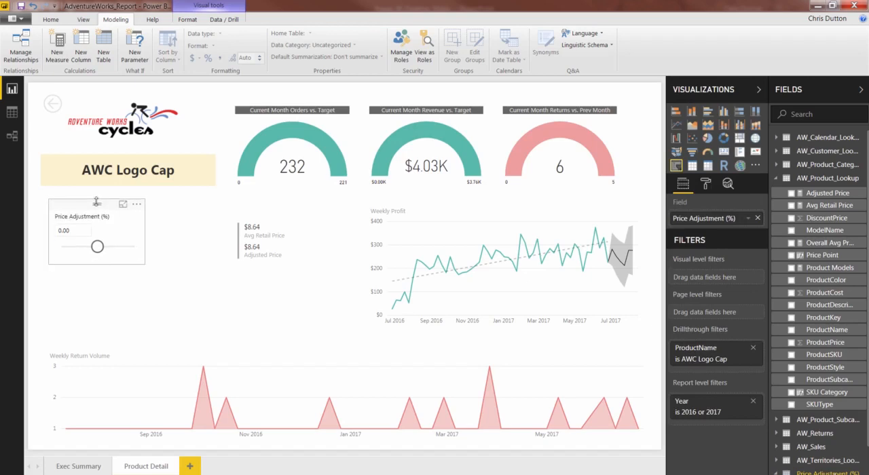
- Move the multi-row price card directly beneath the Price Adjustment (%) slicer and narrow it to about the slicer's width
click(264, 221)
drag(272, 221, 49, 268)
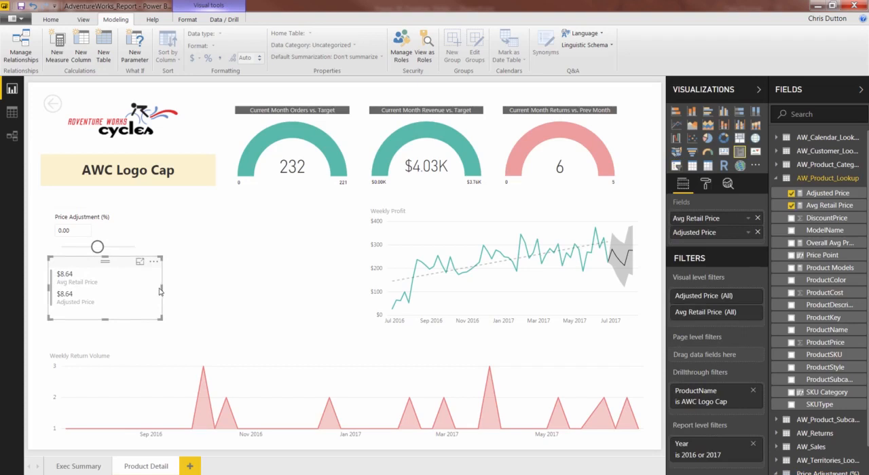
drag(161, 291, 130, 294)
click(229, 266)
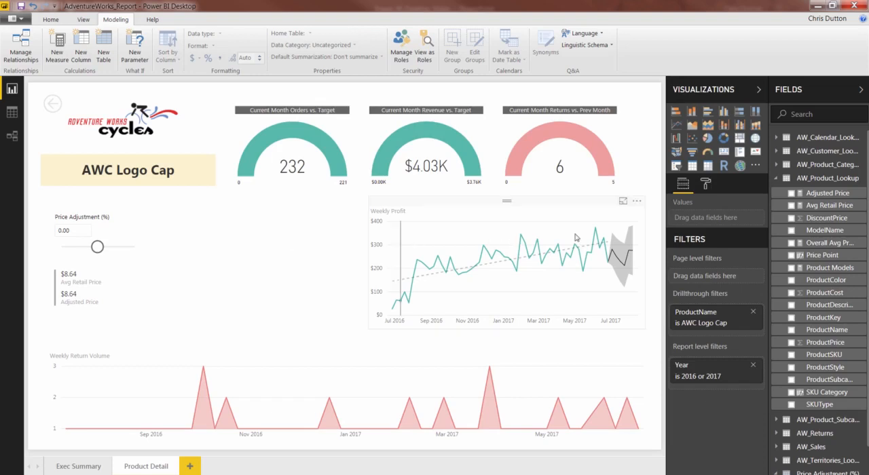
- Open the Total Revenue measure in the AW_Sales table and copy its whole formula
click(781, 182)
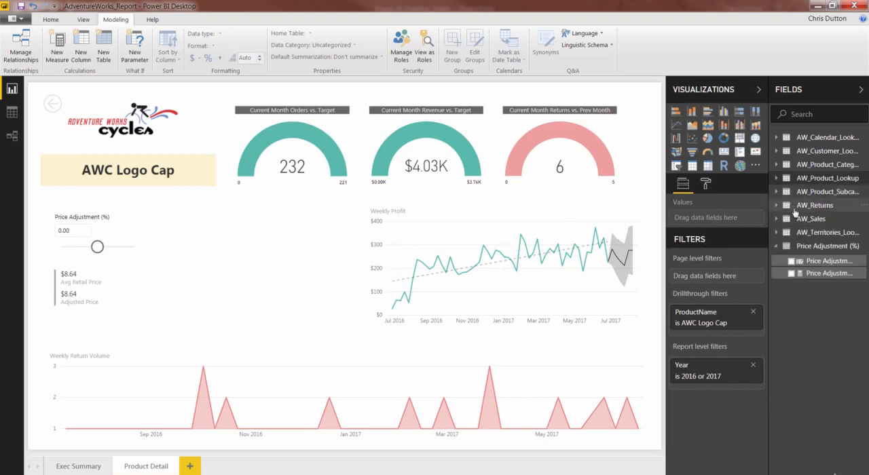
click(777, 219)
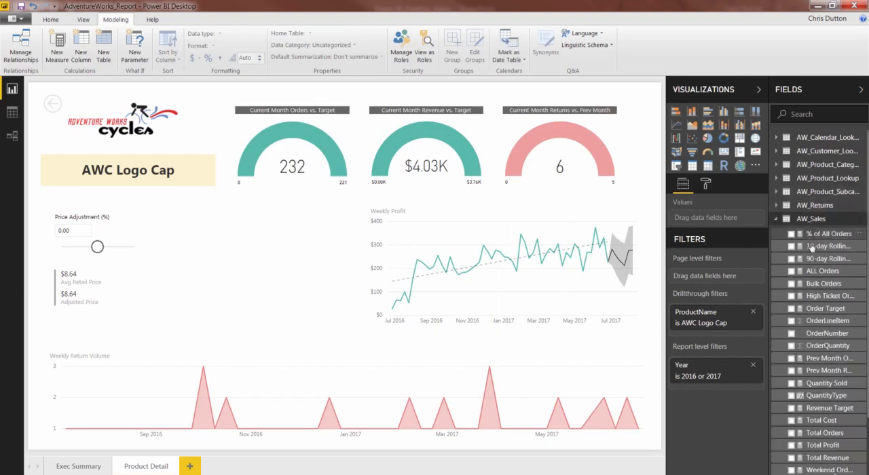
click(815, 459)
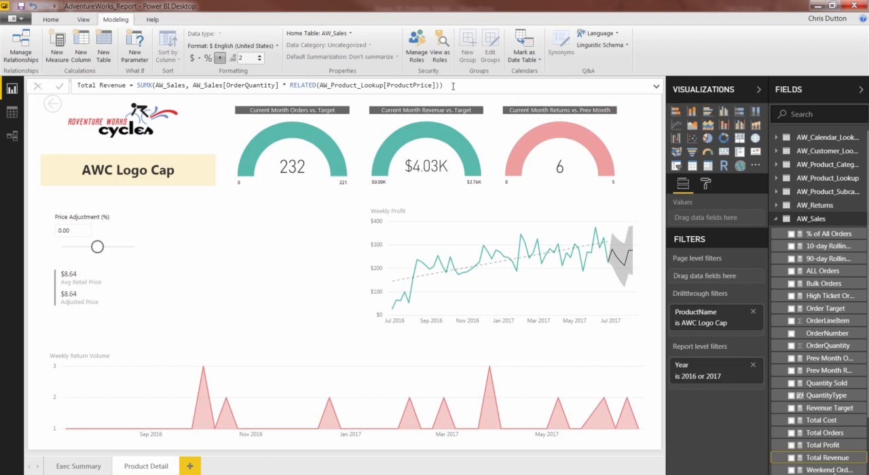
click(442, 85)
drag(442, 85, 38, 74)
key(ctrl+c)
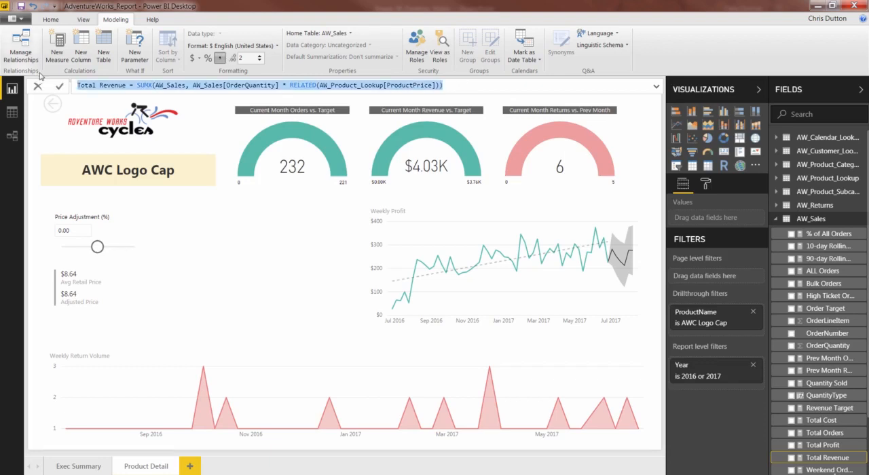
key(Escape)
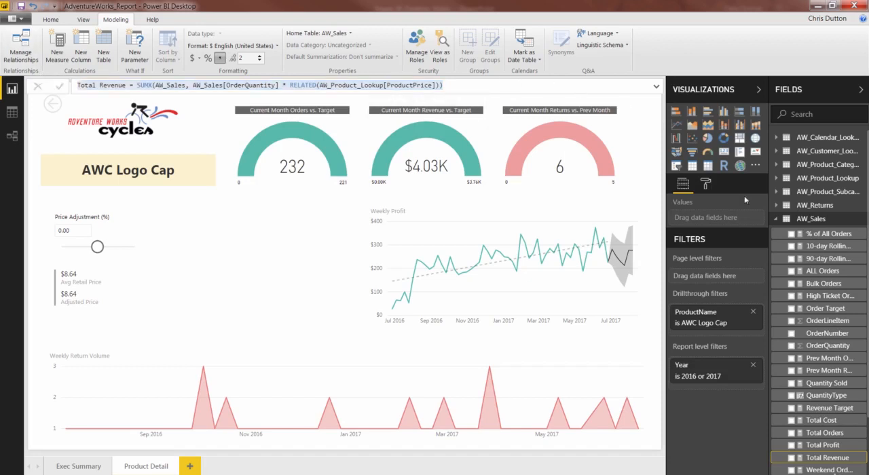
- Add a new measure to AW_Sales from the copied Total Revenue formula and name it "Adjusted Revenue"
right_click(804, 223)
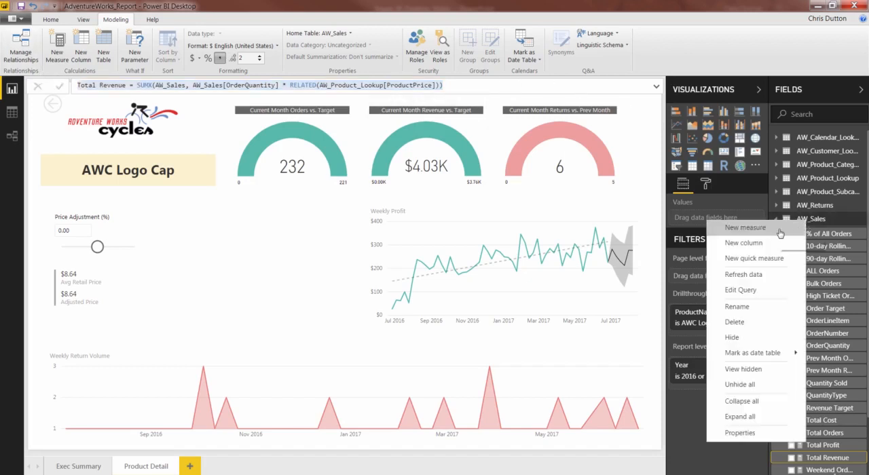
key(Escape)
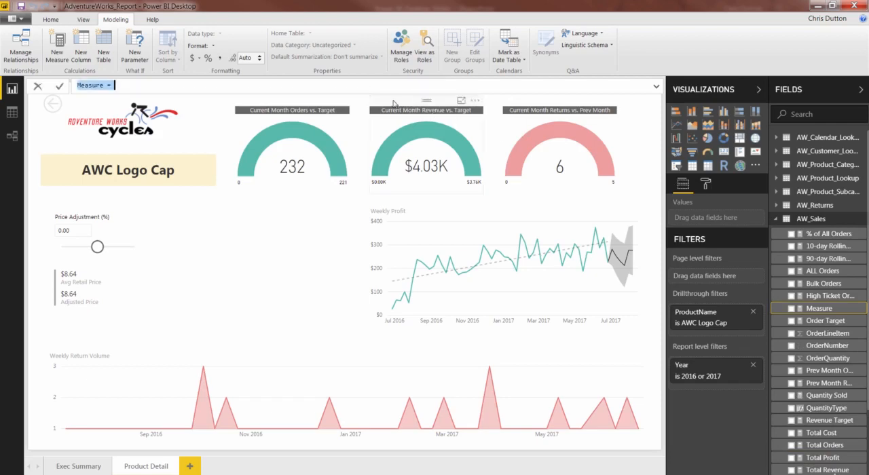
key(ctrl+v)
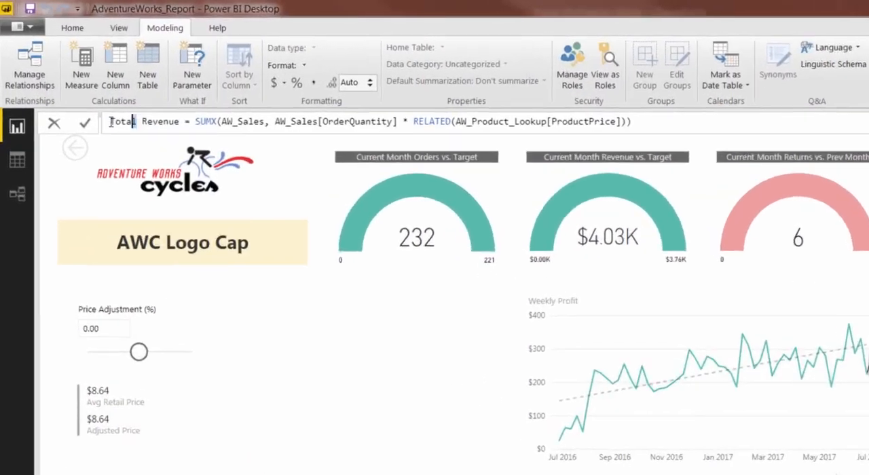
double_click(98, 96)
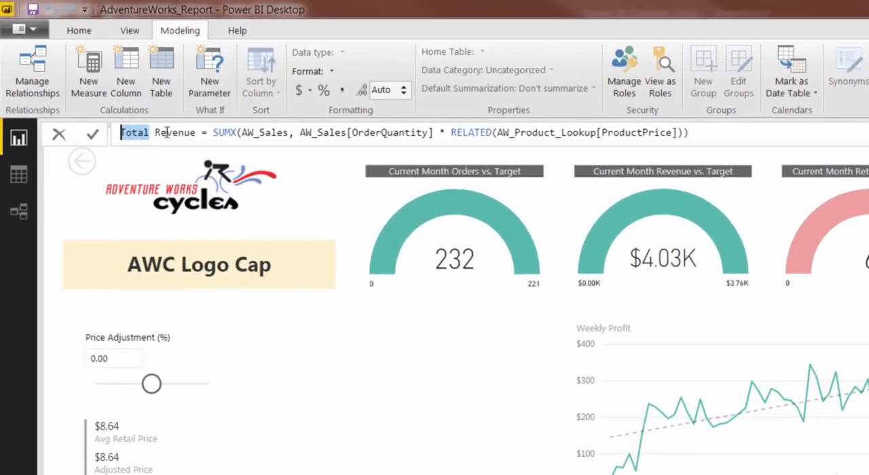
text(Adjuste)
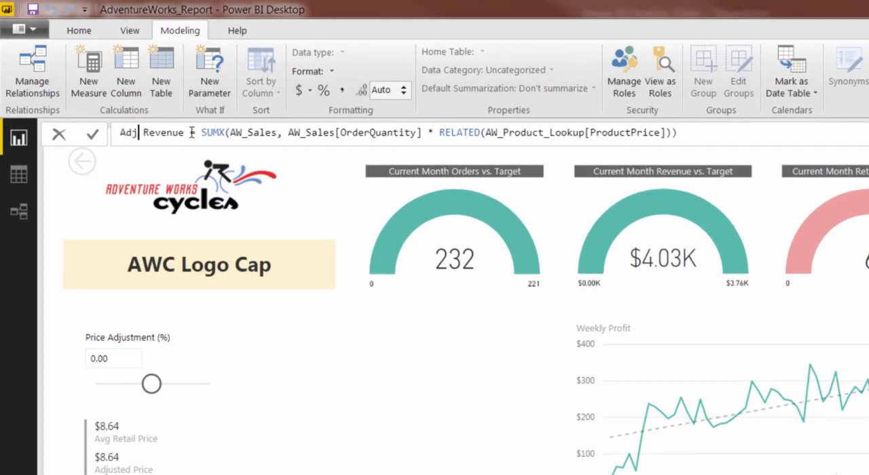
text(d)
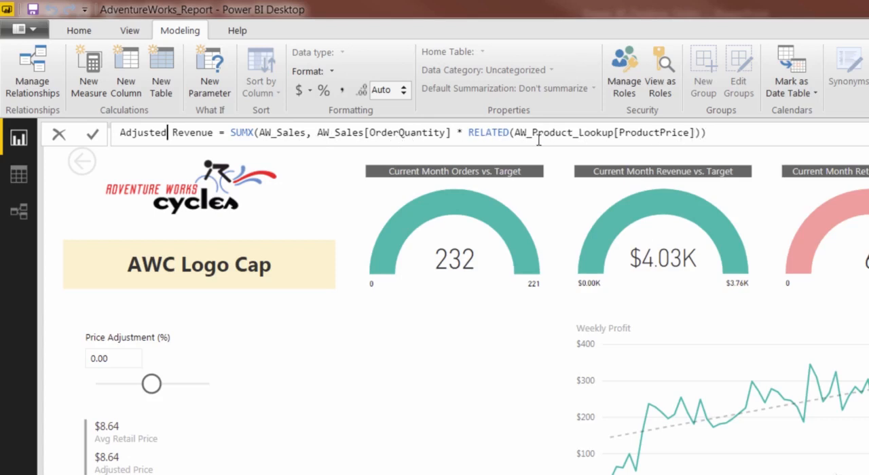
- Replace RELATED(AW_Product_Lookup[ProductPrice]) with [Adjusted Price] in the Adjusted Revenue formula and commit the measure
click(688, 133)
key(BackSpace)
key(BackSpace)
key(BackSpace)
key(BackSpace)
key(BackSpace)
key(BackSpace)
key(BackSpace)
key(BackSpace)
key(BackSpace)
key(BackSpace)
key(BackSpace)
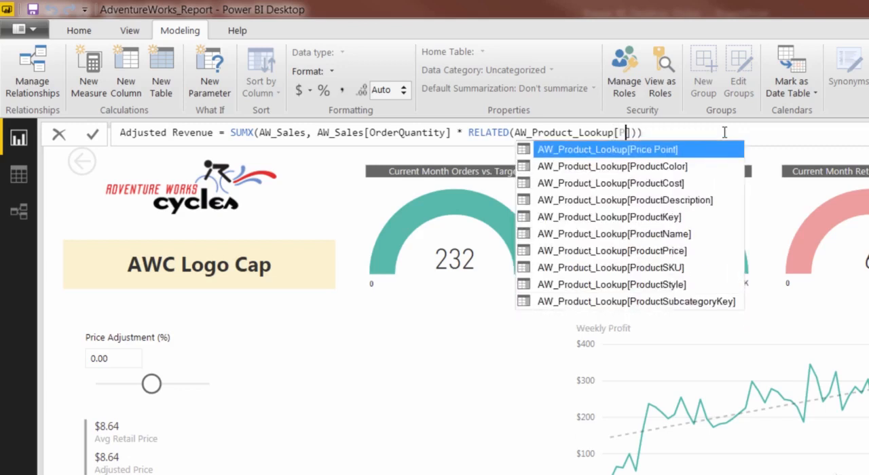
key(BackSpace)
key(BackSpace)
key(BackSpace)
key(BackSpace)
key(BackSpace)
key(BackSpace)
key(BackSpace)
key(BackSpace)
key(BackSpace)
key(BackSpace)
key(BackSpace)
key(BackSpace)
key(BackSpace)
key(BackSpace)
key(BackSpace)
key(BackSpace)
key(BackSpace)
key(BackSpace)
key(BackSpace)
key(BackSpace)
key(BackSpace)
key(BackSpace)
key(BackSpace)
key(BackSpace)
key(BackSpace)
key(BackSpace)
key(BackSpace)
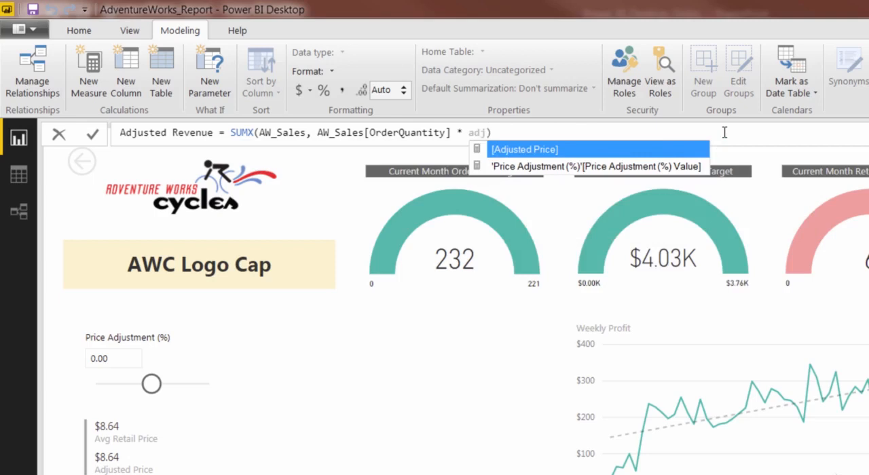
key(Tab)
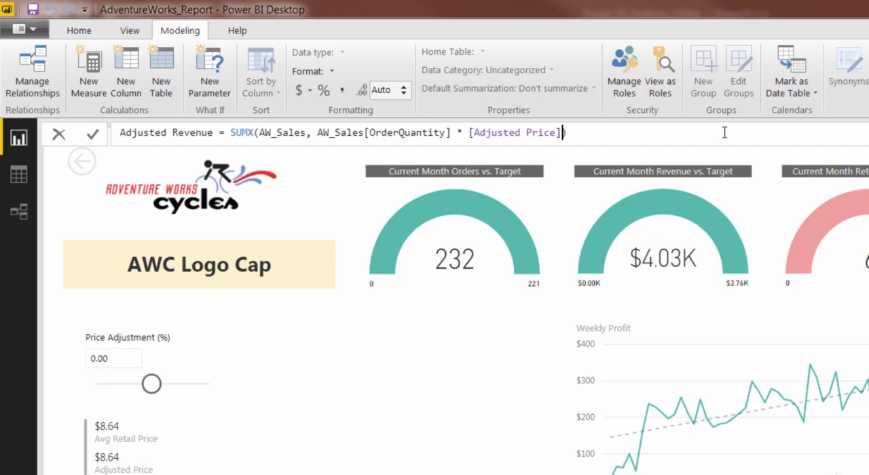
key(Return)
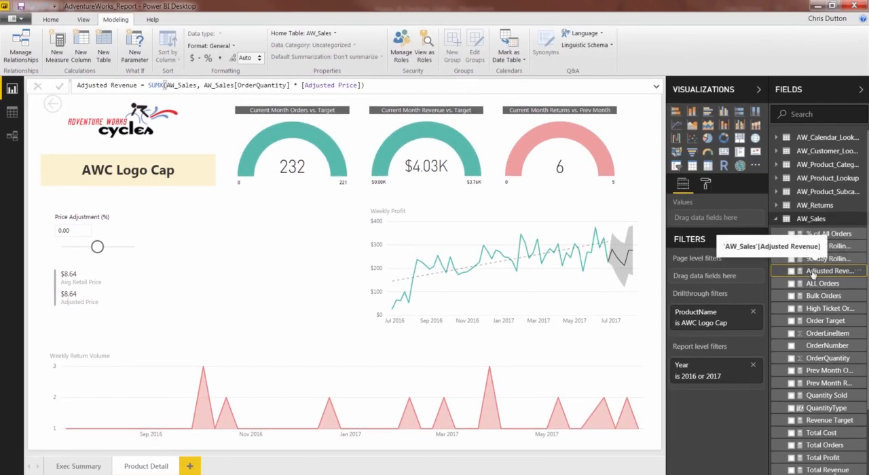
- Add another new measure named "Adjusted Profit" to the AW_Sales table
right_click(815, 220)
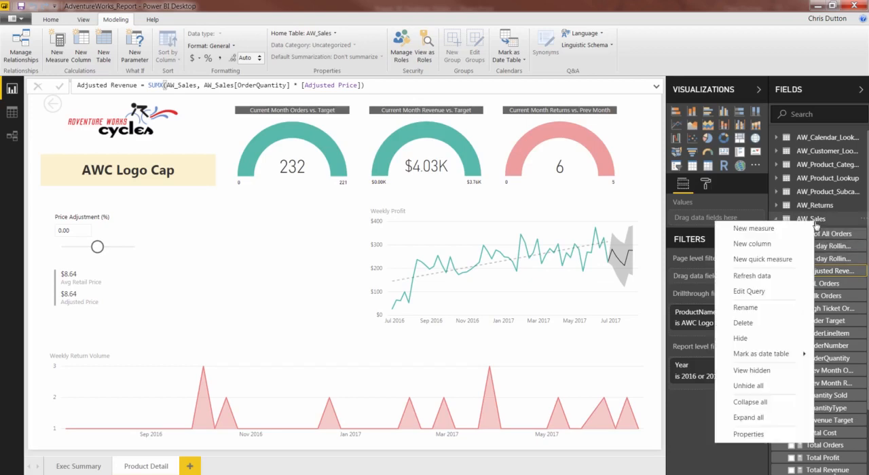
click(795, 233)
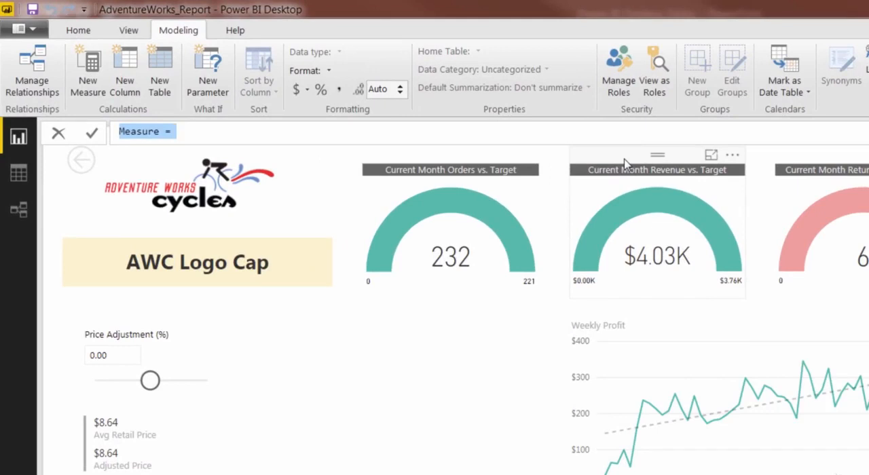
key(BackSpace)
text(Adjust)
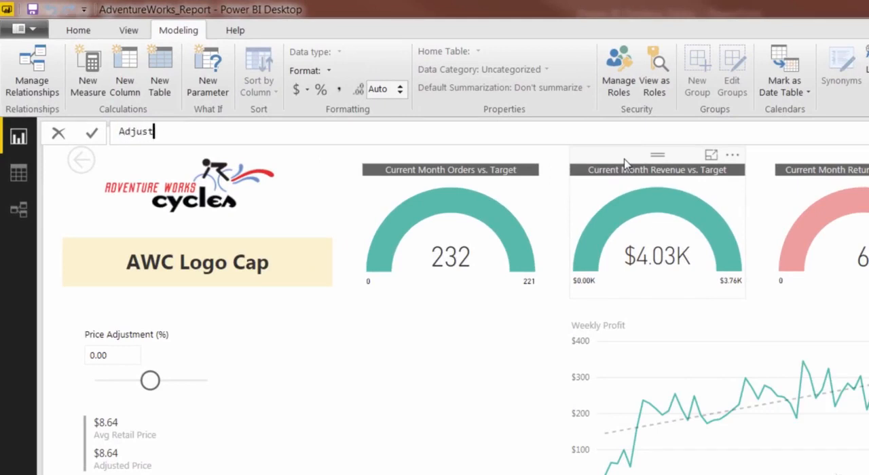
text(ed Profit = Adju)
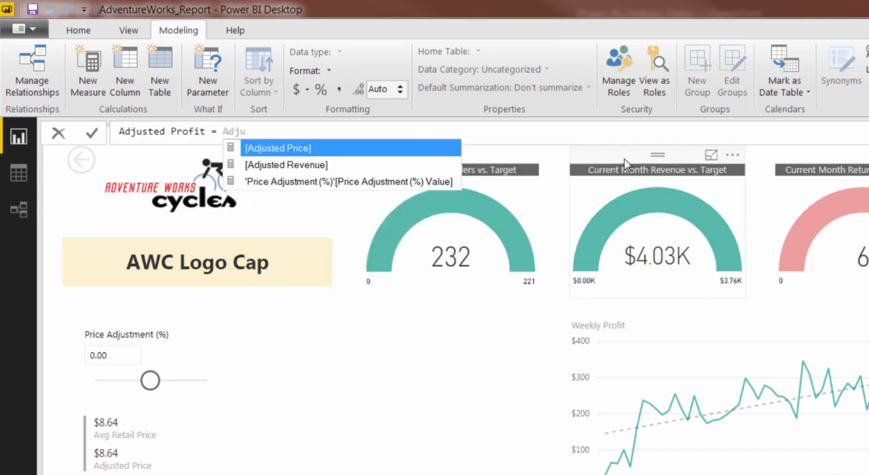
- Define Adjusted Profit as [Adjusted Revenue] - [Total Cost] and commit the measure
key(Down)
key(Tab)
text(- tot)
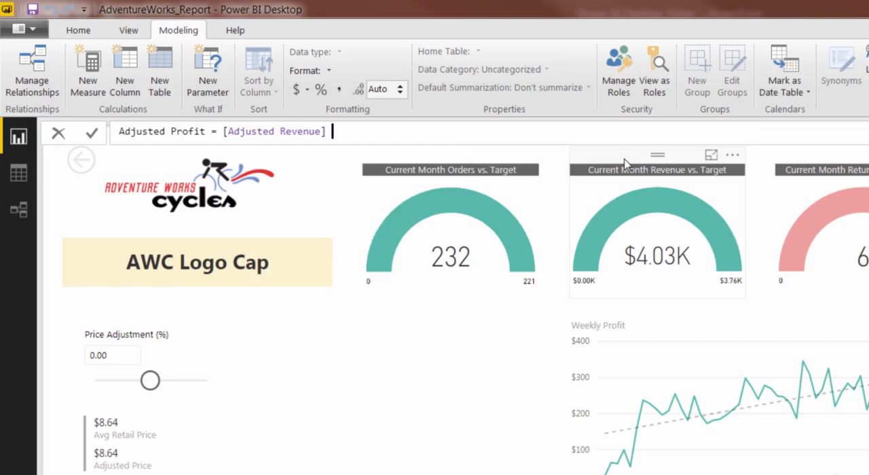
text(al)
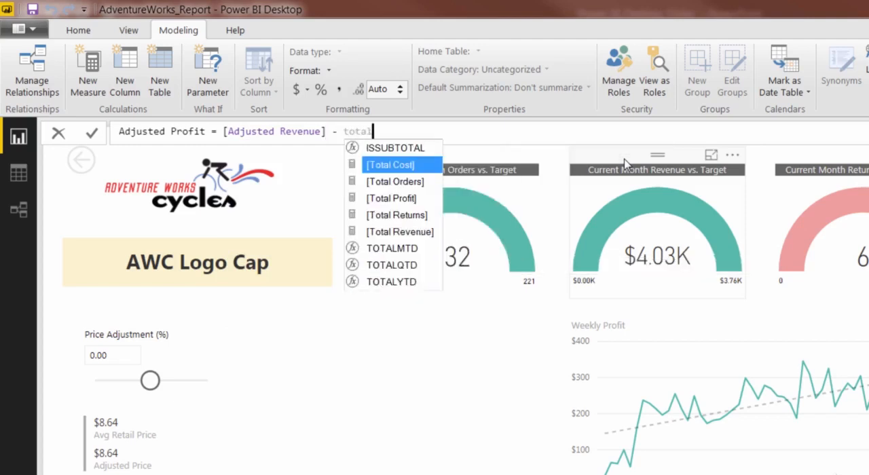
key(Tab)
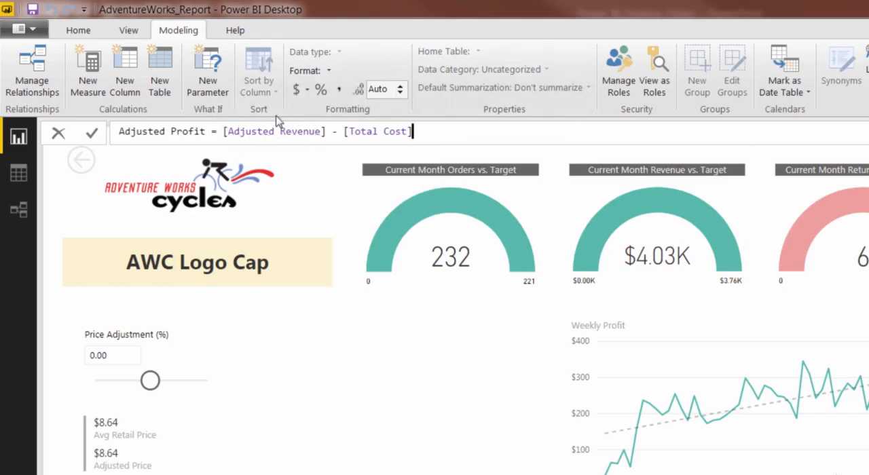
key(Return)
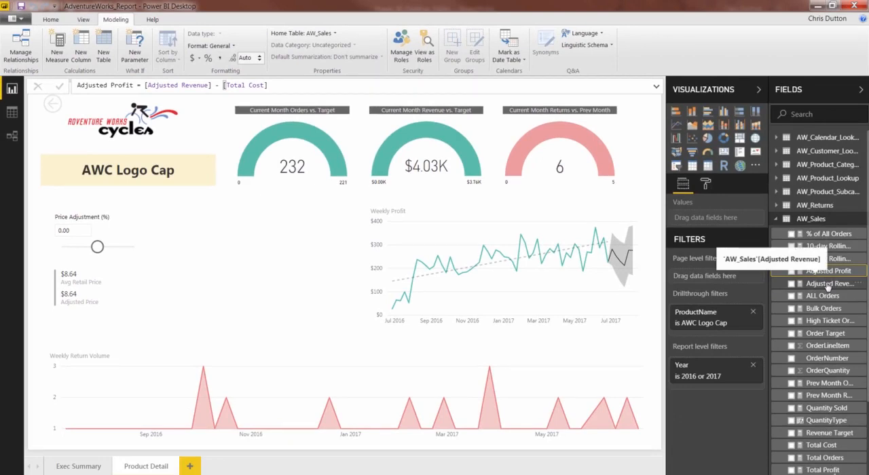
- Narrow the Weekly Profit chart from its left edge and place a duplicate of it in the empty space to its left
click(478, 204)
drag(368, 265, 384, 267)
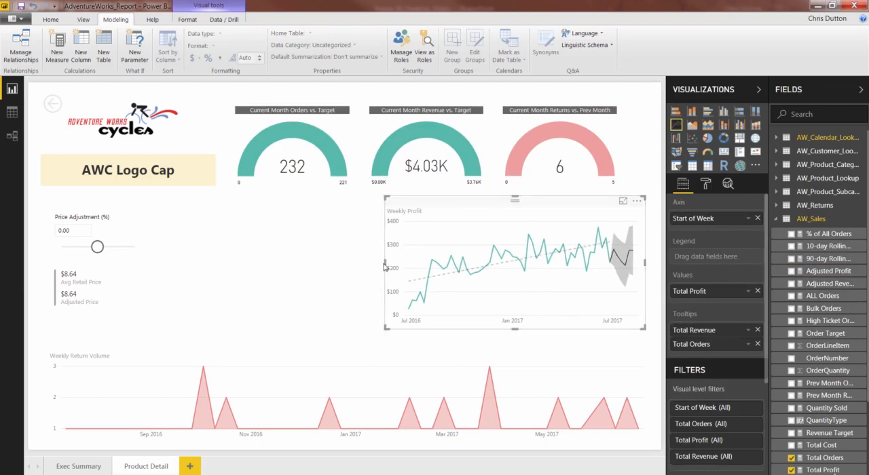
click(236, 245)
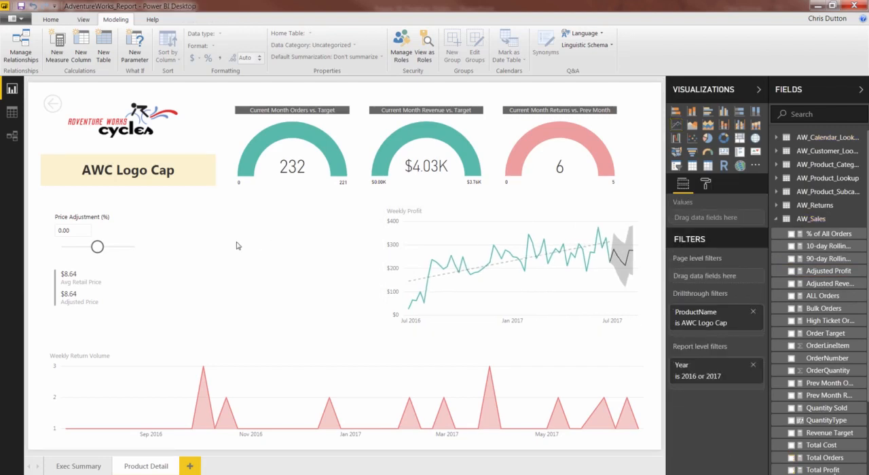
click(467, 211)
drag(444, 211, 204, 206)
drag(367, 203, 335, 202)
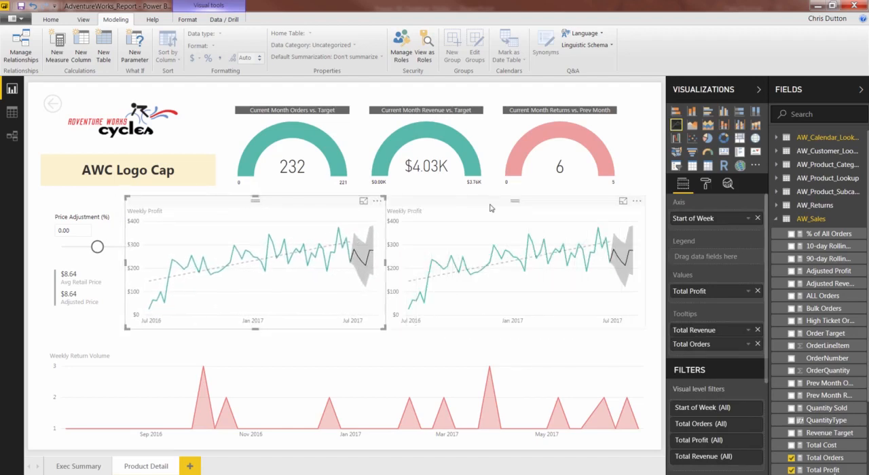
- Shift both Weekly Profit charts slightly lower and narrow the copy from its left edge so it clears the Price Adjustment slicer
mouse_move(491, 208)
mouse_down()
mouse_move(501, 202)
mouse_move(494, 211)
mouse_up()
drag(304, 212, 306, 215)
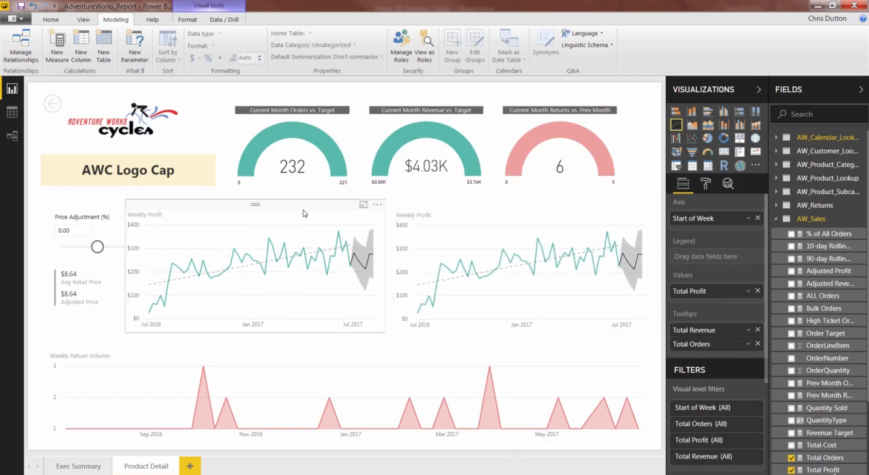
drag(131, 266, 146, 267)
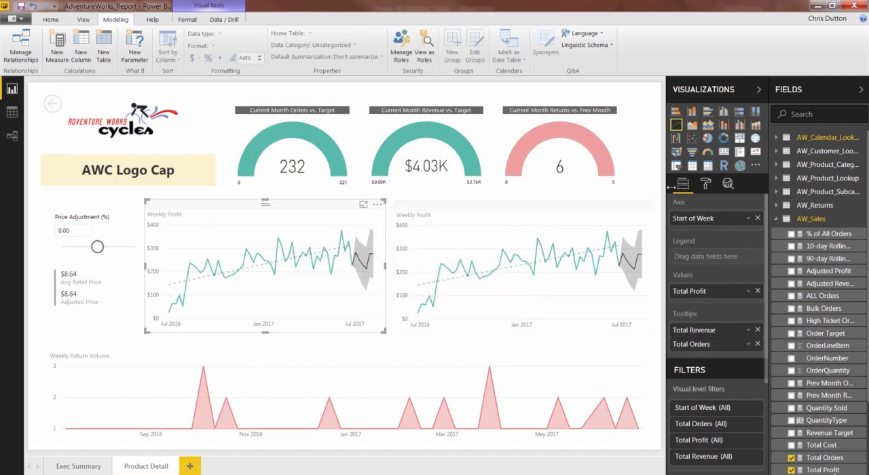
- Remove Trend Line 1 and Forecast 1 from the copied Weekly Profit chart
click(732, 185)
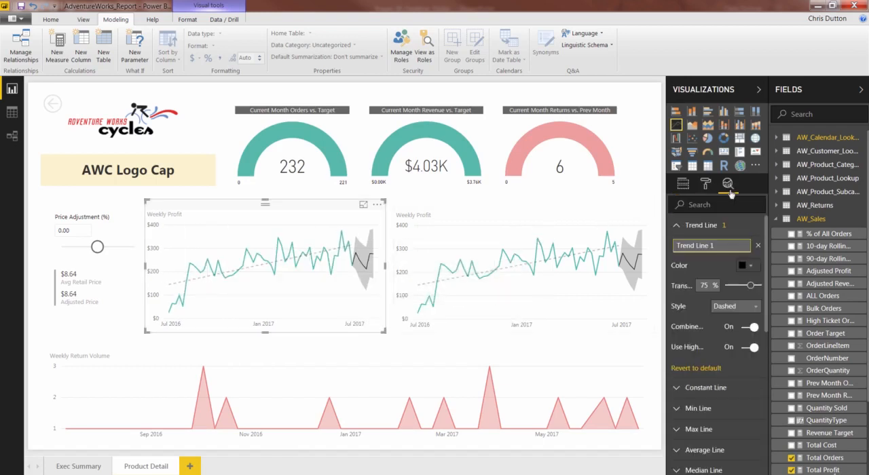
click(757, 245)
click(680, 225)
click(697, 370)
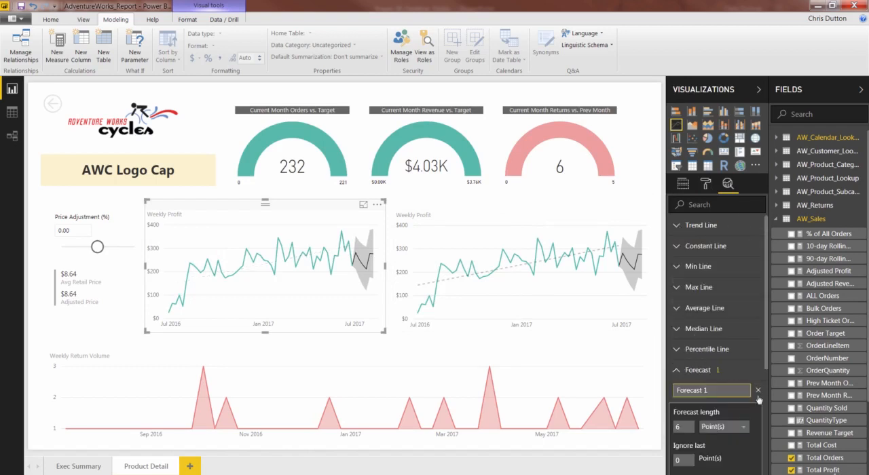
click(757, 391)
click(676, 370)
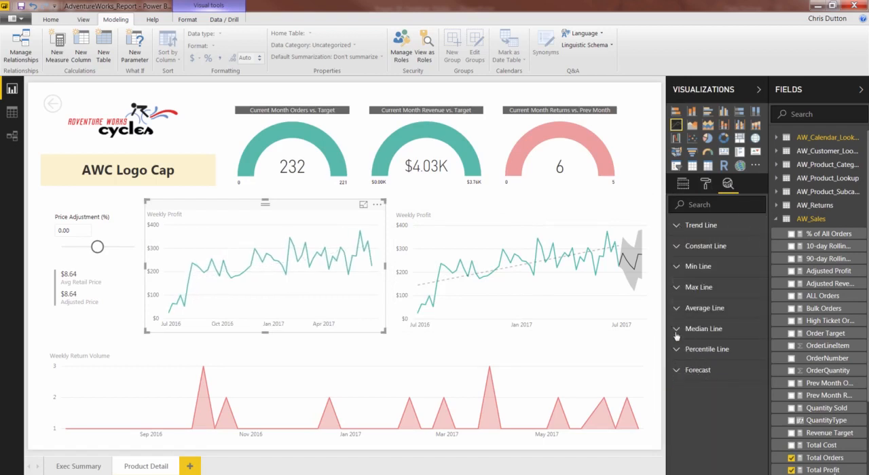
- Add the Adjusted Profit measure to the copied Weekly Profit chart's values, below Total Profit
click(682, 185)
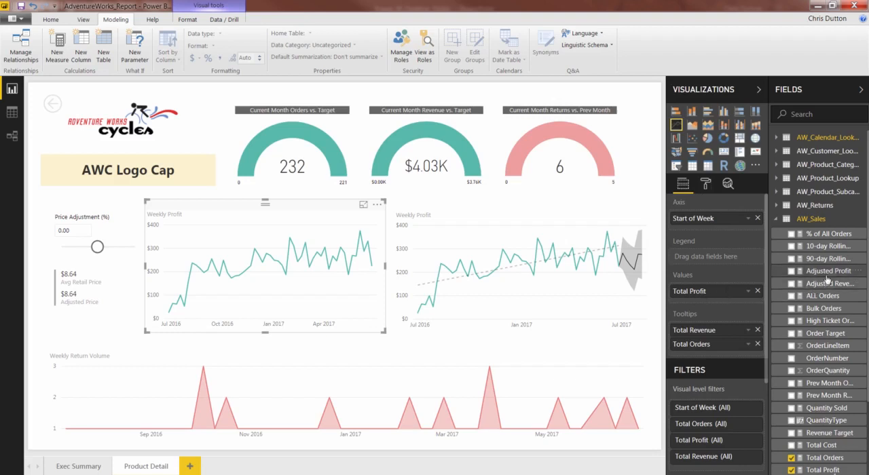
drag(829, 273, 727, 302)
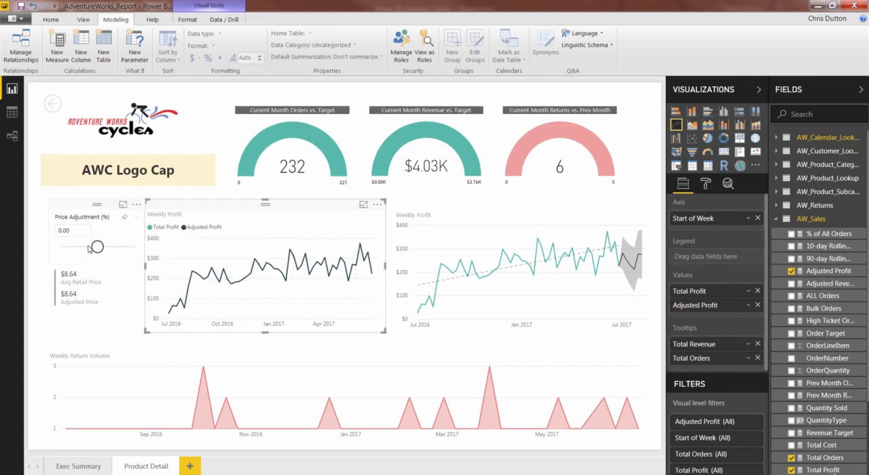
- Compare Adjusted Profit with Total Profit in the copied chart at price adjustments of 0.20, -0.20, -0.50 and -0.10
drag(89, 249, 104, 249)
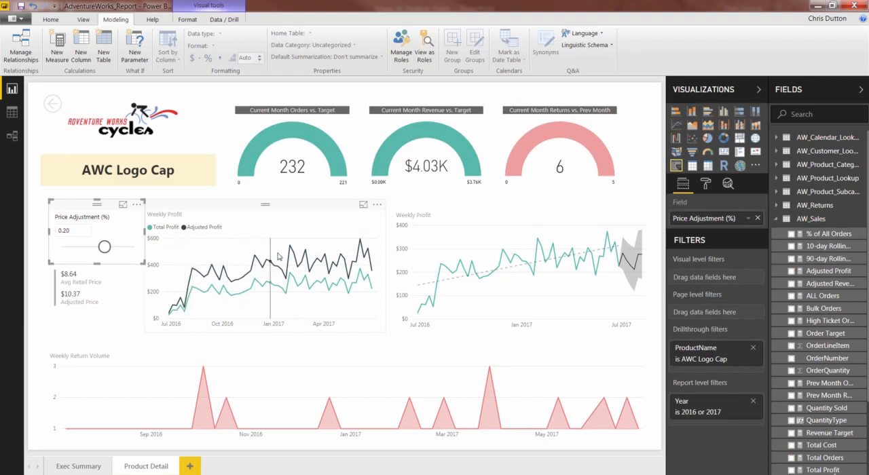
mouse_move(291, 256)
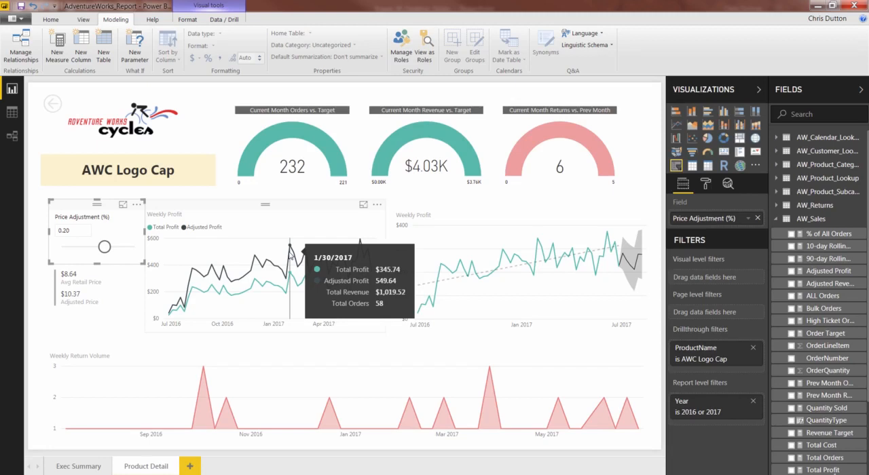
drag(104, 246, 90, 247)
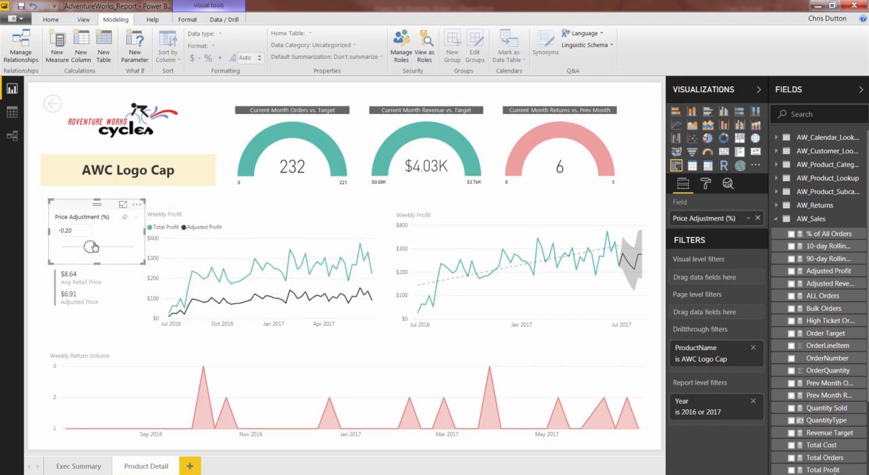
drag(93, 246, 81, 248)
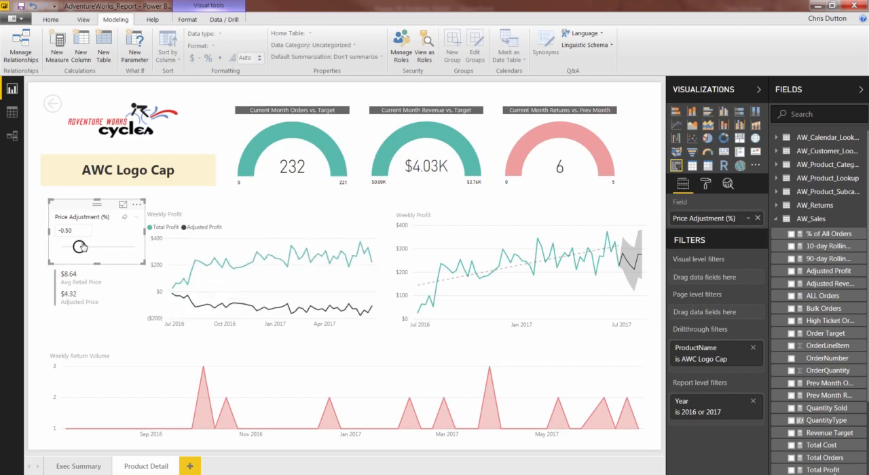
mouse_move(232, 305)
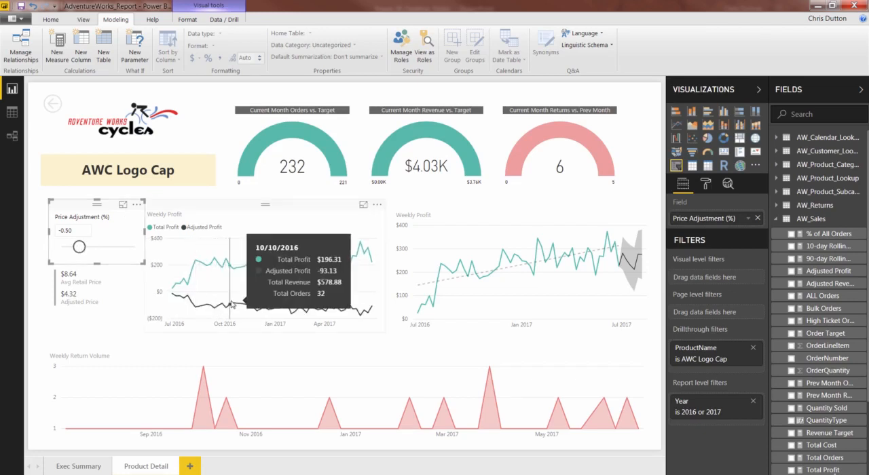
drag(78, 246, 94, 248)
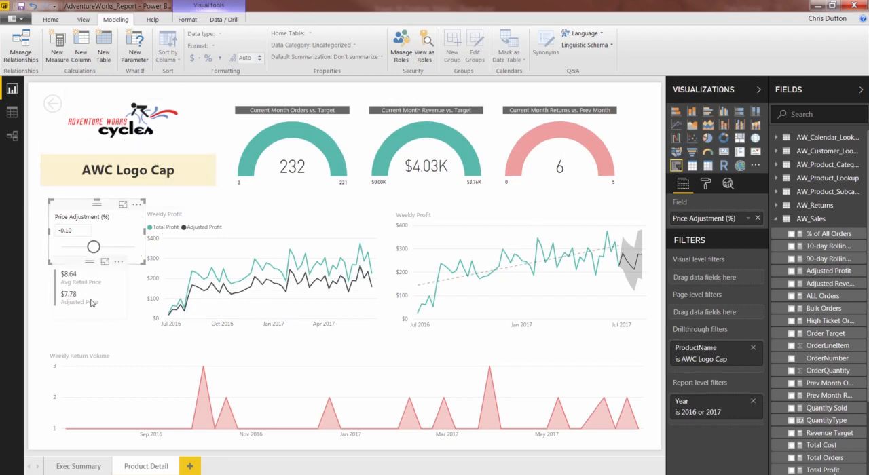
click(69, 332)
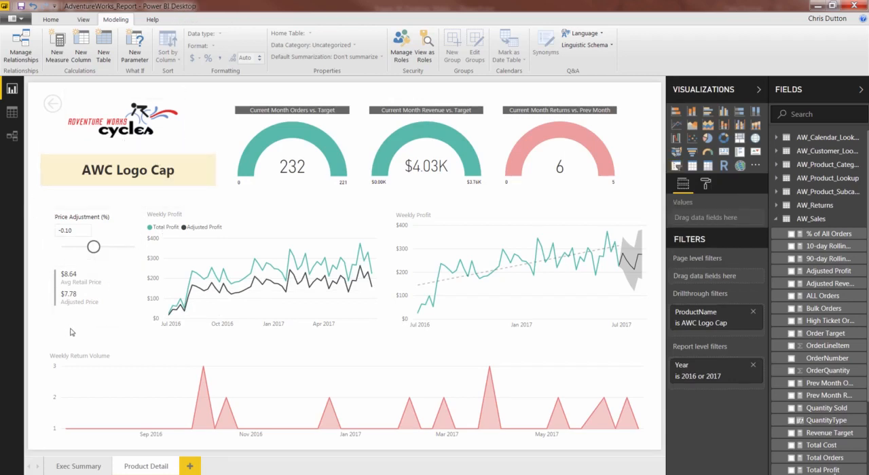
- Drill through from Water Bottle - 30 oz. on Exec Summary to Product Detail and test a price adjustment of 0.40
click(74, 466)
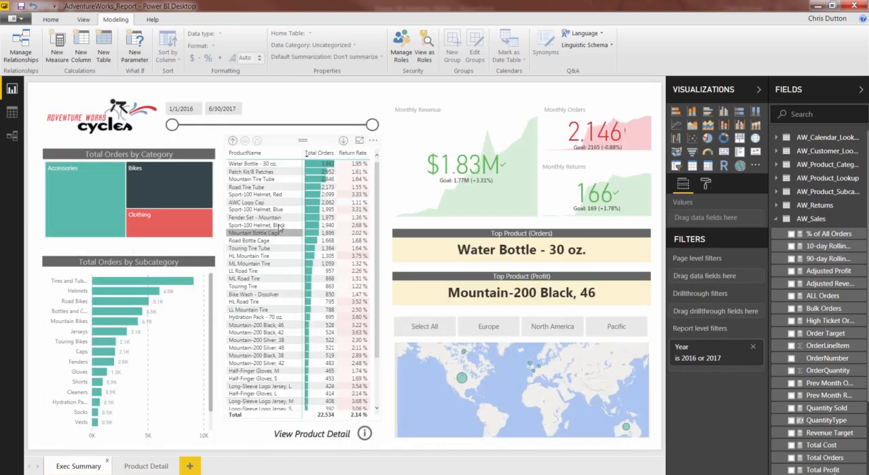
right_click(261, 168)
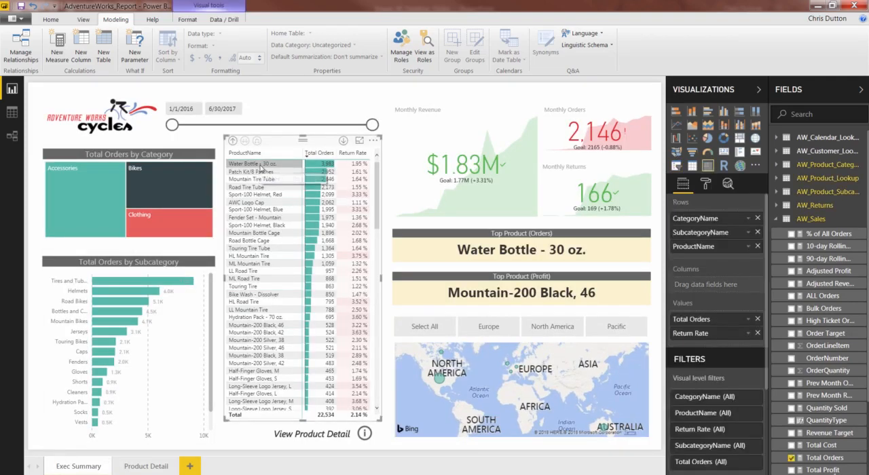
mouse_move(331, 204)
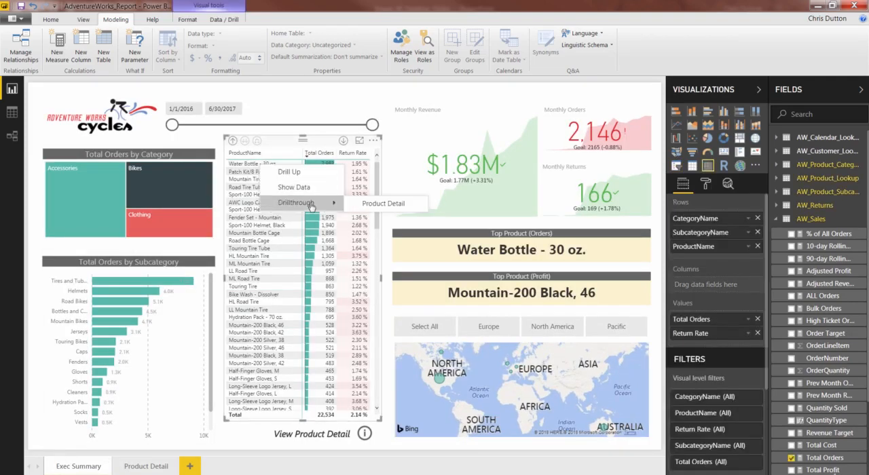
click(370, 203)
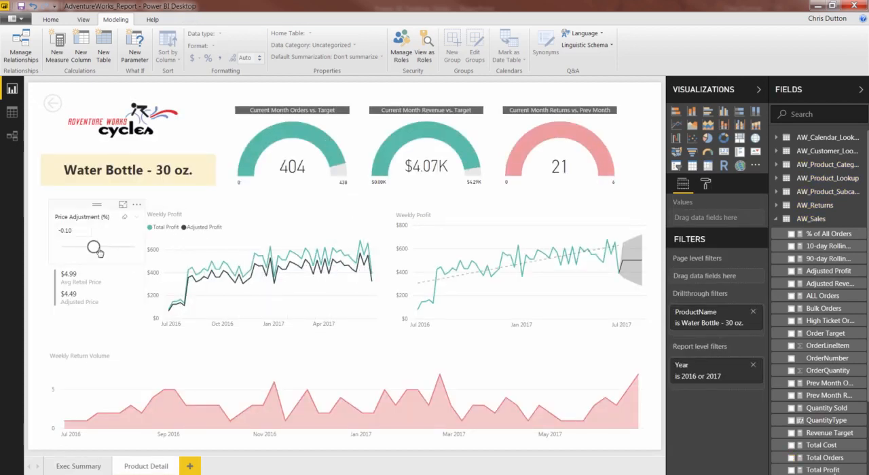
drag(94, 247, 113, 248)
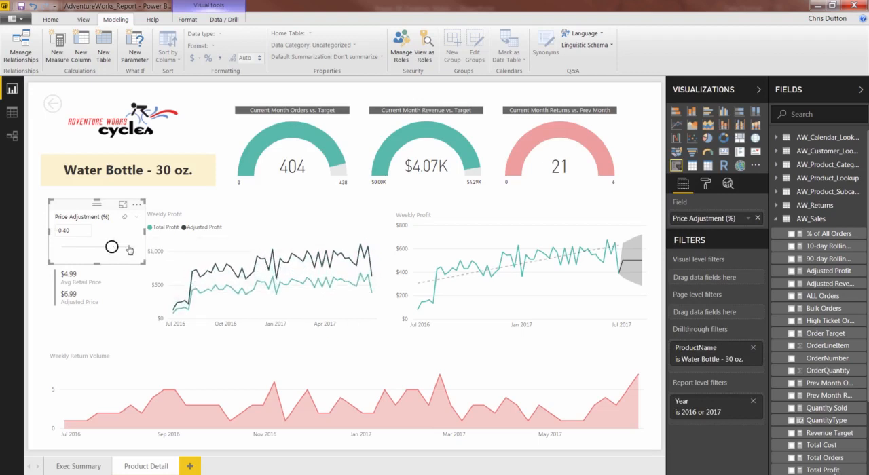
mouse_move(364, 264)
- Narrow the Price Adjustment slicer and reset its value to 0.00
drag(141, 233, 87, 249)
click(118, 306)
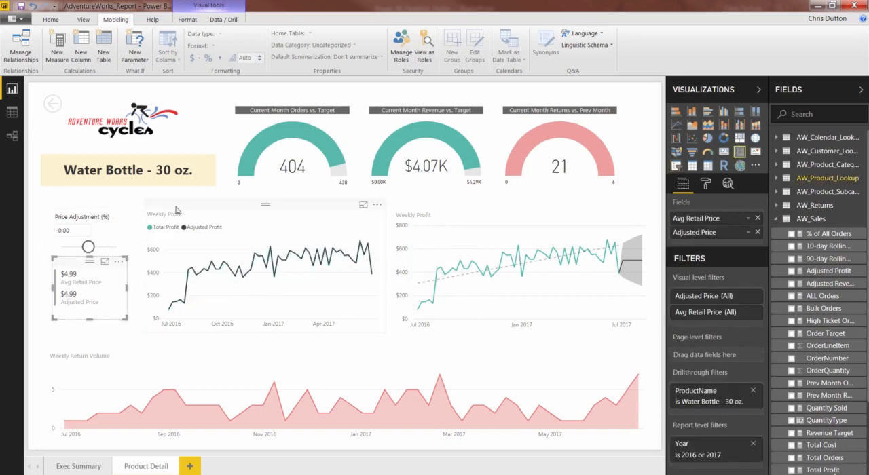
- Widen the left Weekly Profit chart by extending its left edge toward the Price Adjustment slicer
click(176, 210)
drag(144, 267, 129, 267)
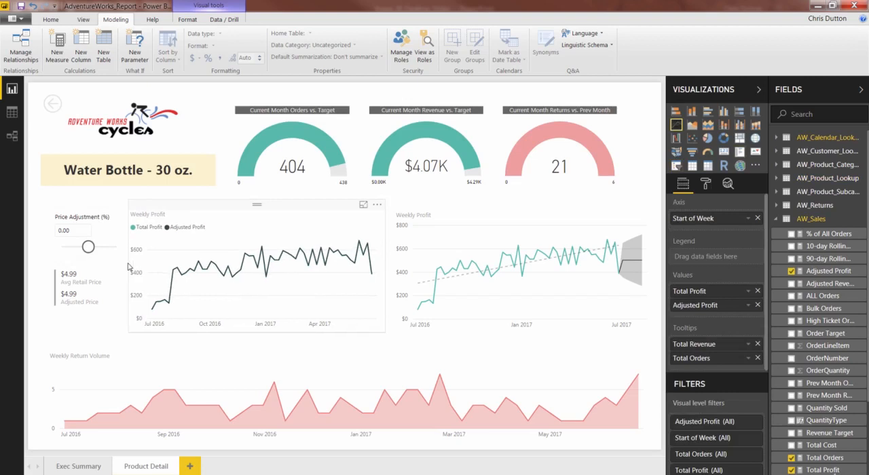
click(127, 266)
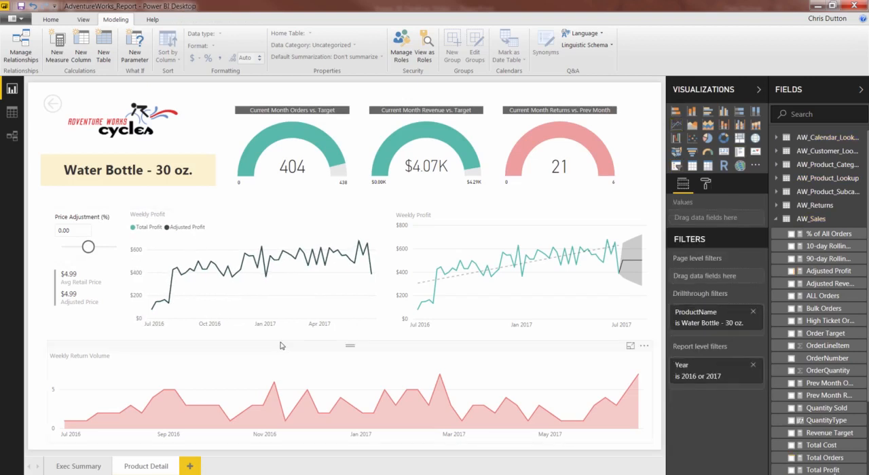